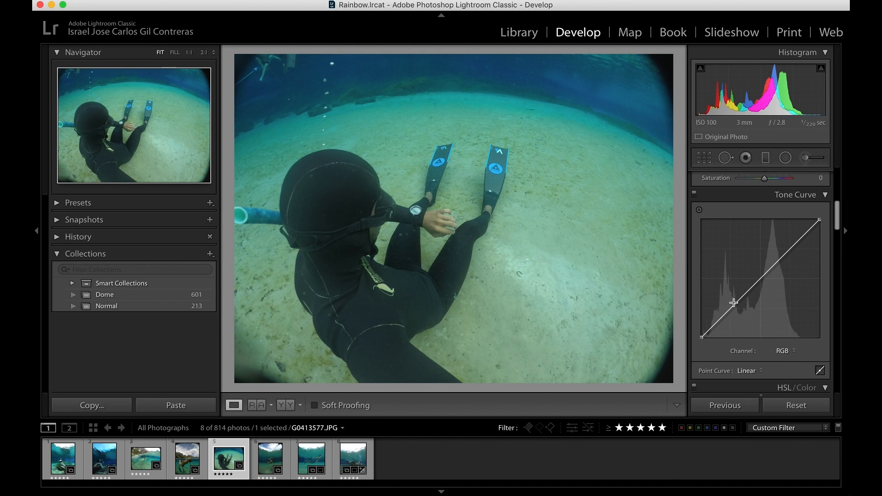
{"action": "left_click_drag", "start_coordinate": [733, 303], "coordinate": [743, 310]}
{"action": "mouse_move", "coordinate": [781, 271]}
{"action": "left_mouse_down"}
{"action": "mouse_move", "coordinate": [780, 250]}
{"action": "mouse_move", "coordinate": [779, 264]}
{"action": "left_mouse_up"}
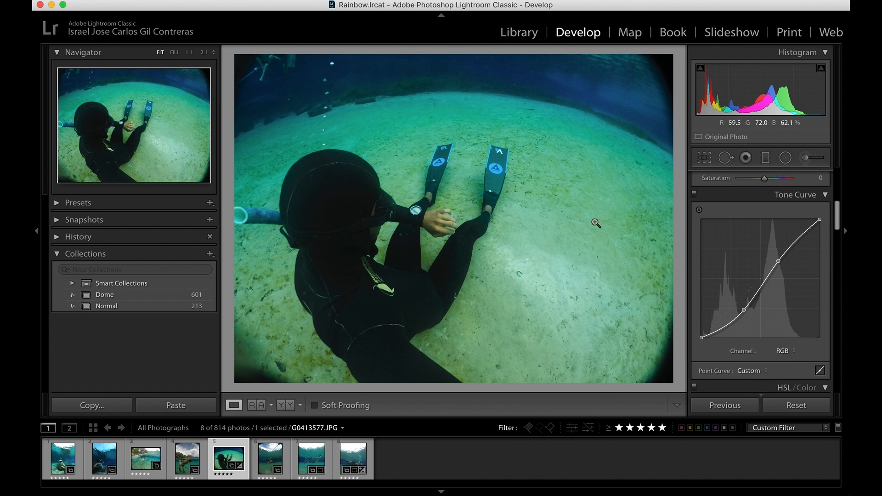
{"action": "key", "text": "super+z"}
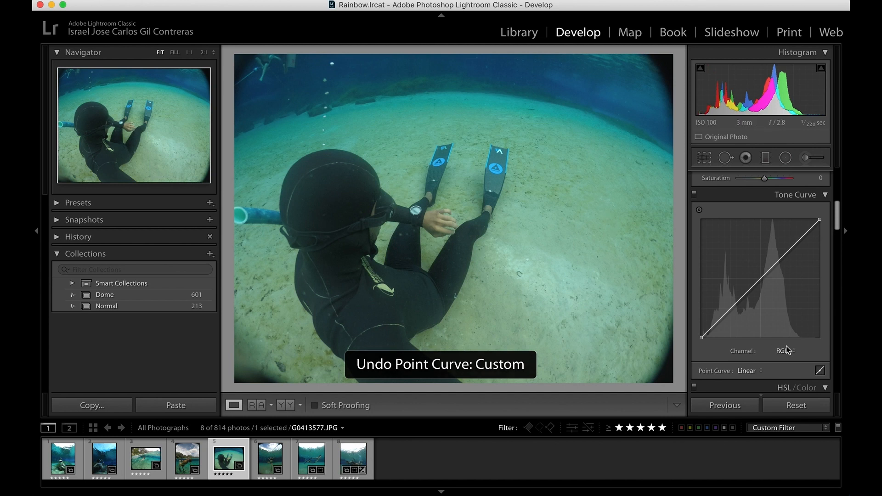
On the green channel tone curve, lower the white point slightly and shift the black point inward to about 7.5% input
{"action": "left_click", "coordinate": [782, 351]}
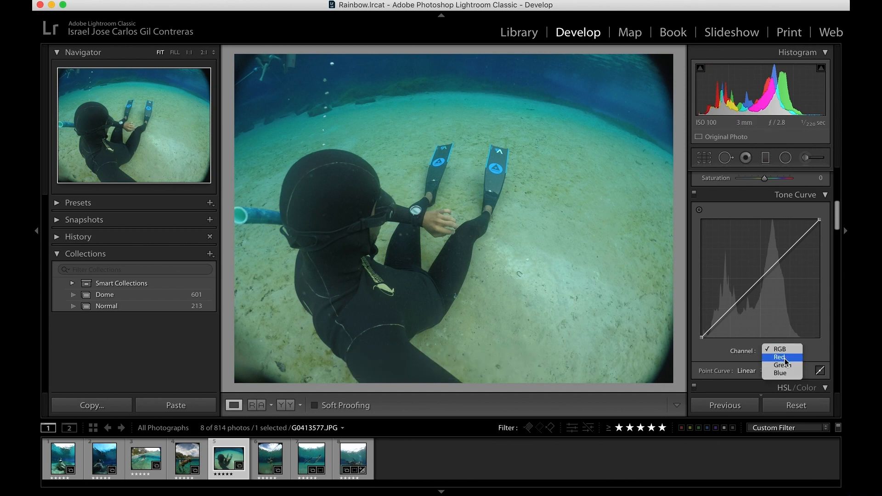
{"action": "left_click", "coordinate": [785, 365]}
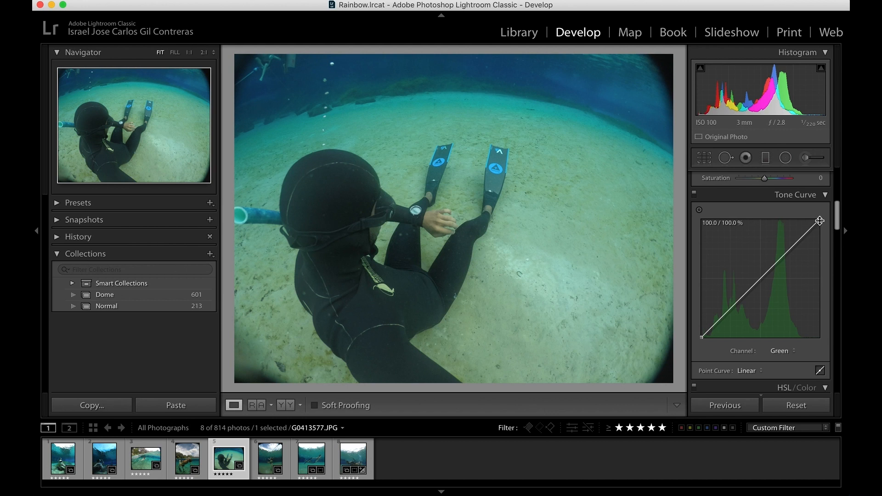
{"action": "left_click_drag", "start_coordinate": [820, 221], "coordinate": [823, 229]}
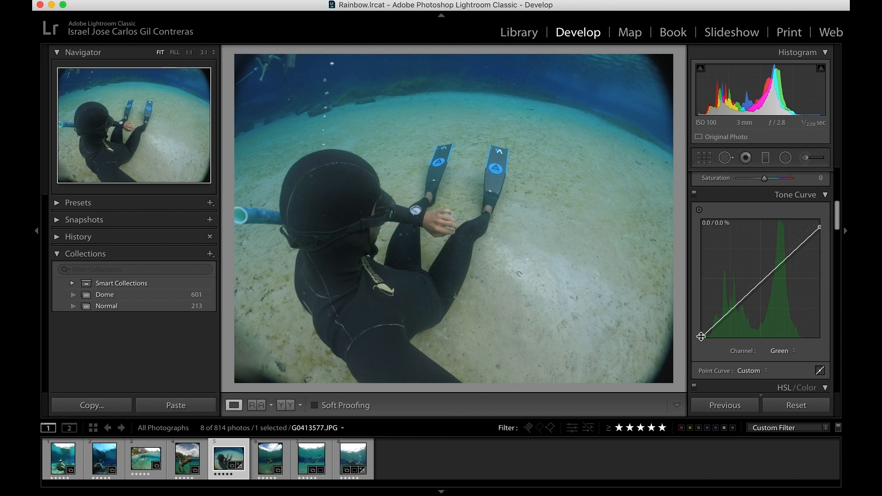
{"action": "left_click_drag", "start_coordinate": [701, 336], "coordinate": [710, 340]}
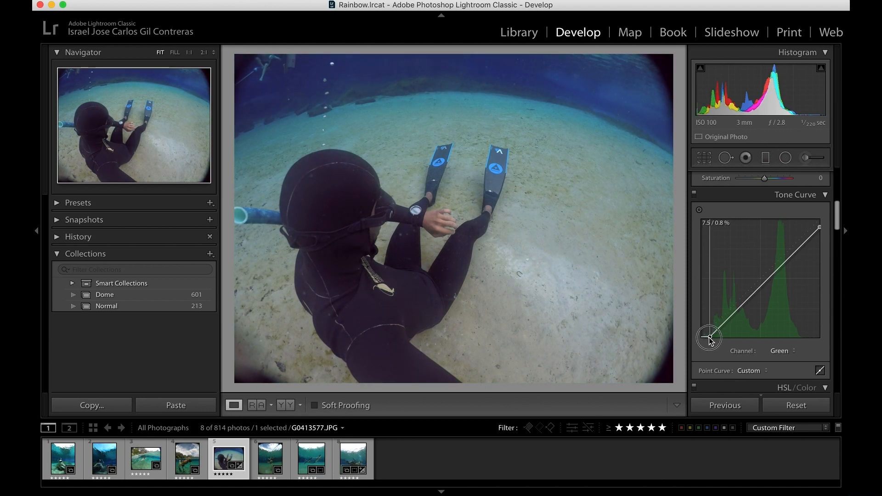
{"action": "left_click_drag", "start_coordinate": [710, 340], "coordinate": [709, 338]}
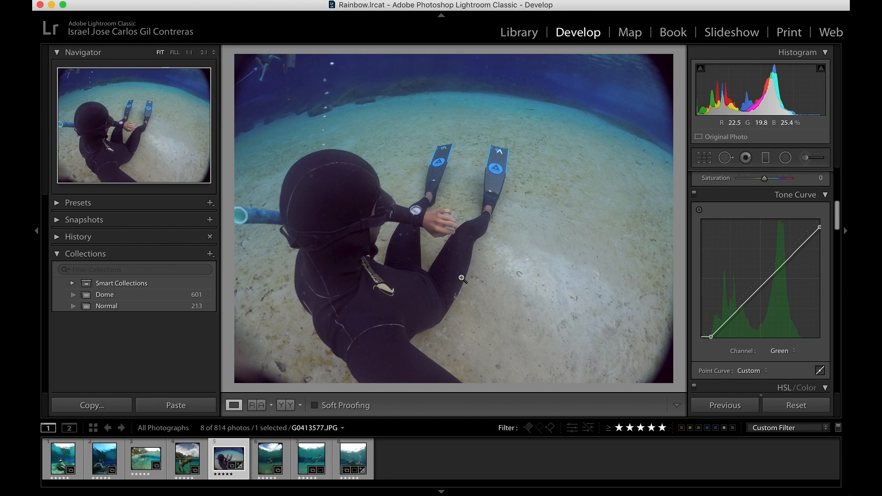
Compare the colour-corrected diver photo with its original version several times
{"action": "key", "text": "backslash"}
{"action": "key", "text": "backslash"}
{"action": "key", "text": "backslash"}
{"action": "key", "text": "backslash"}
{"action": "key", "text": "backslash"}
{"action": "key", "text": "backslash"}
{"action": "key", "text": "backslash"}
{"action": "key", "text": "backslash"}
{"action": "key", "text": "backslash"}
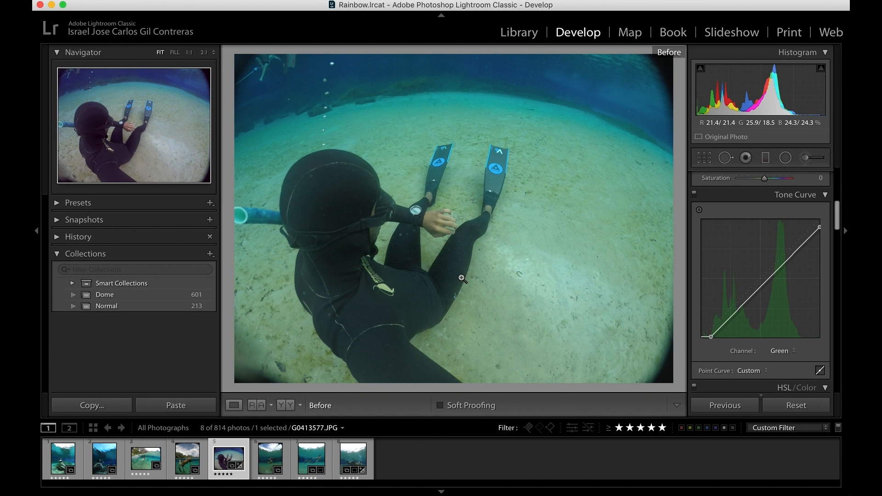
{"action": "key", "text": "backslash"}
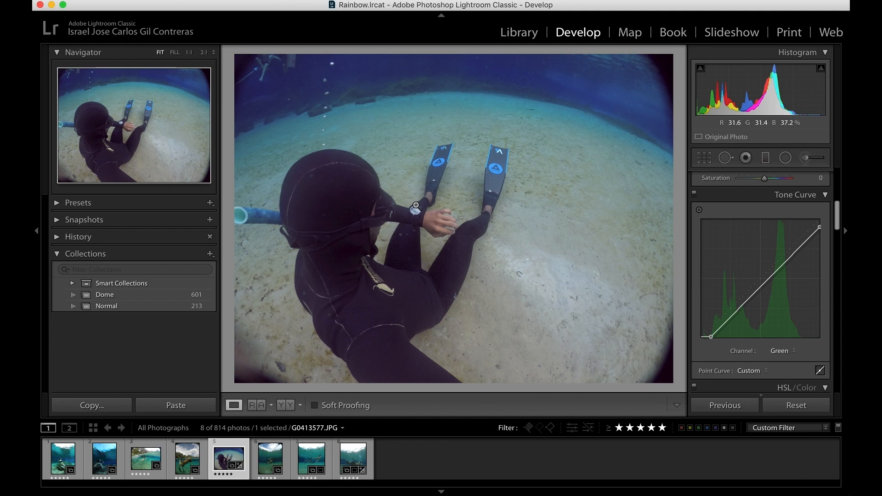
On the blue channel tone curve, lower the white point, shift the black point slightly inward and raise a point in the shadows
{"action": "left_click", "coordinate": [780, 352]}
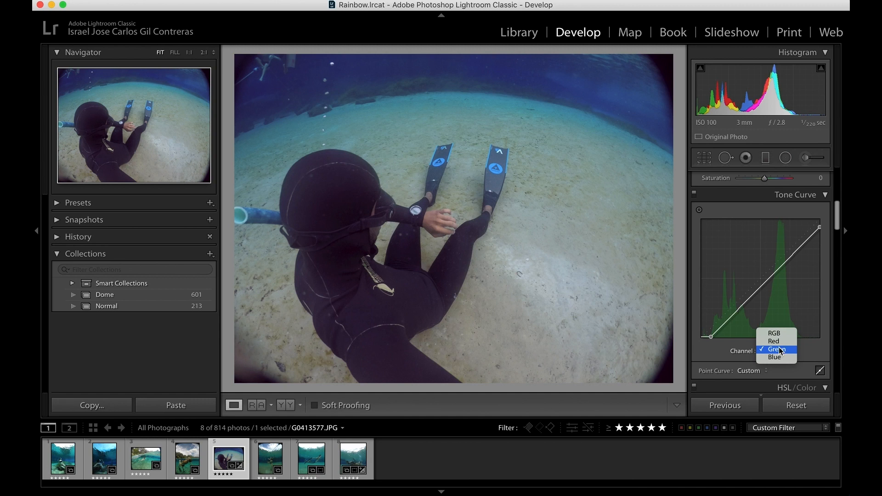
{"action": "left_click", "coordinate": [775, 357]}
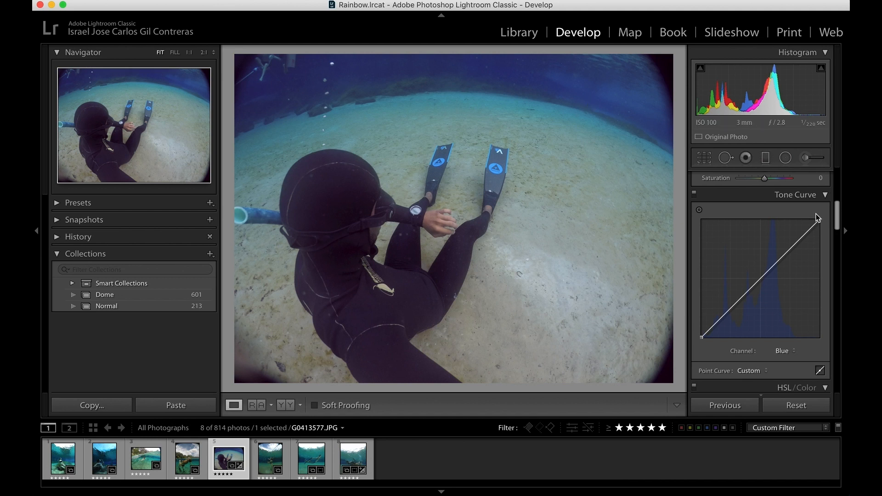
{"action": "left_click_drag", "start_coordinate": [819, 220], "coordinate": [822, 228]}
{"action": "left_click_drag", "start_coordinate": [702, 338], "coordinate": [705, 338]}
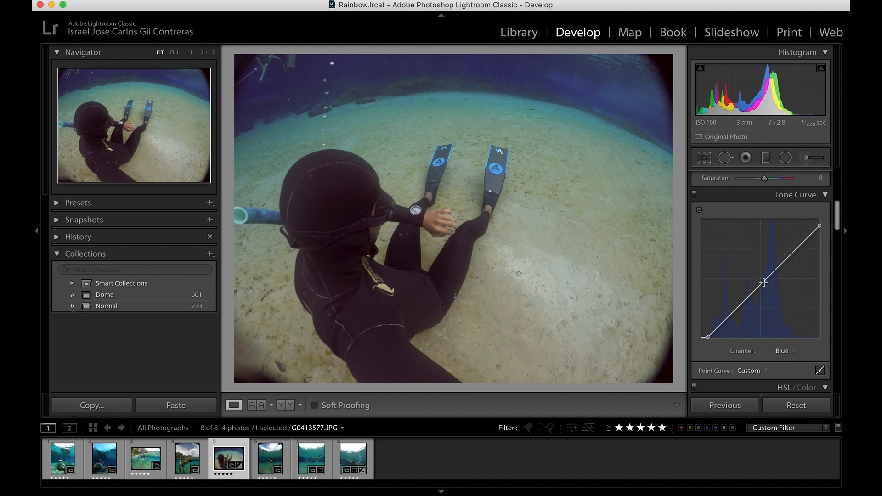
{"action": "left_click", "coordinate": [730, 313]}
{"action": "left_click_drag", "start_coordinate": [730, 315], "coordinate": [729, 309]}
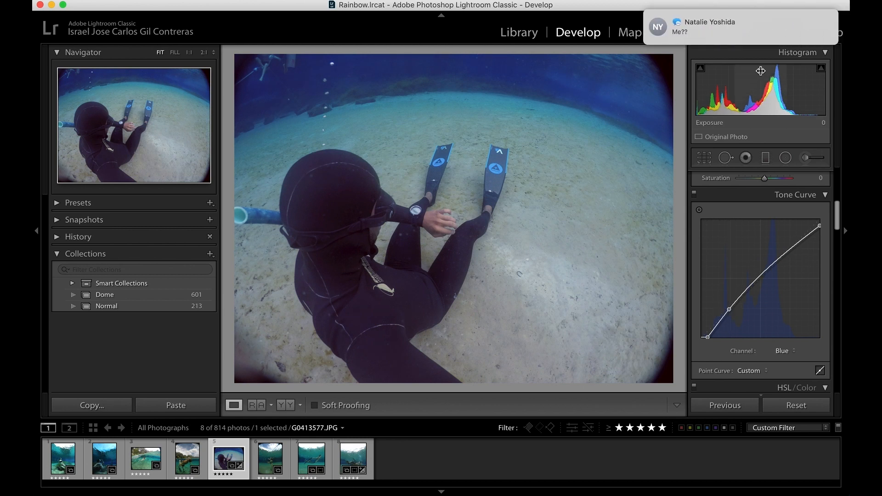
{"action": "left_click", "coordinate": [809, 20]}
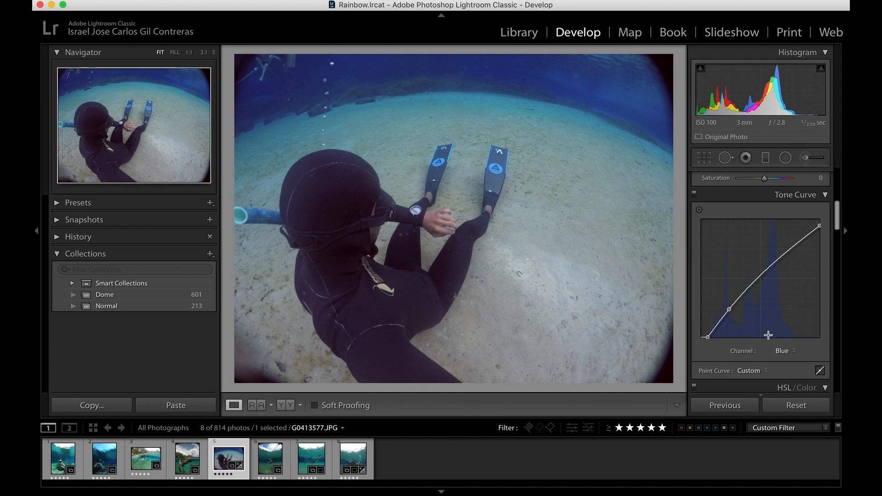
Inspect the sandy bottom up close, set Dehaze to +50 and compare the result with the original photo
{"action": "scroll", "coordinate": [768, 335], "scroll_direction": "up", "scroll_amount": 5}
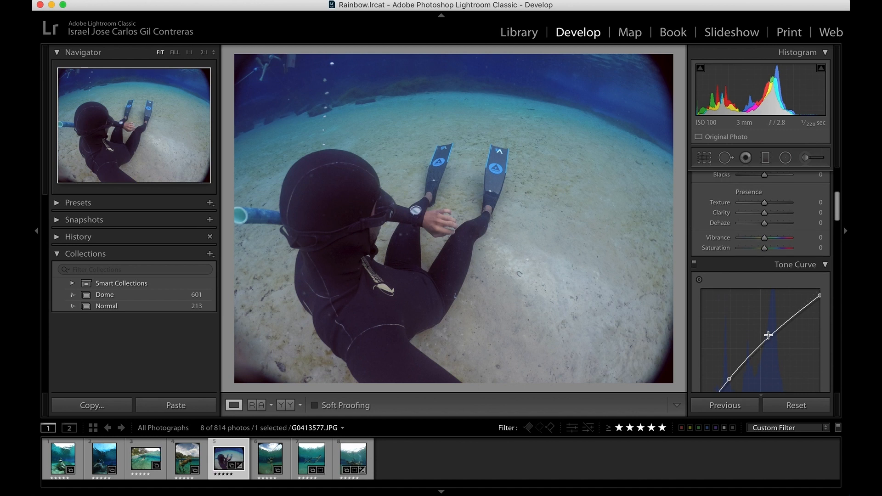
{"action": "scroll", "coordinate": [766, 337], "scroll_direction": "up", "scroll_amount": 3}
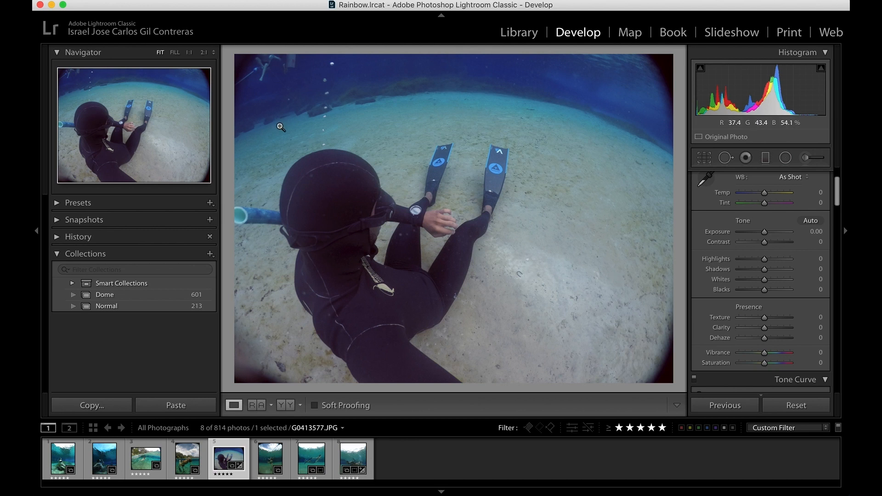
{"action": "left_click", "coordinate": [539, 260]}
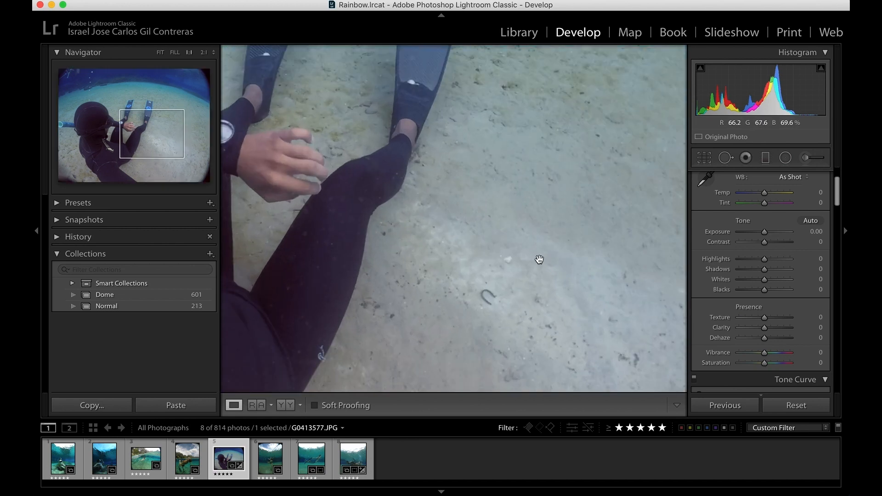
{"action": "left_click", "coordinate": [540, 261]}
{"action": "left_click", "coordinate": [557, 207]}
{"action": "left_click", "coordinate": [558, 212]}
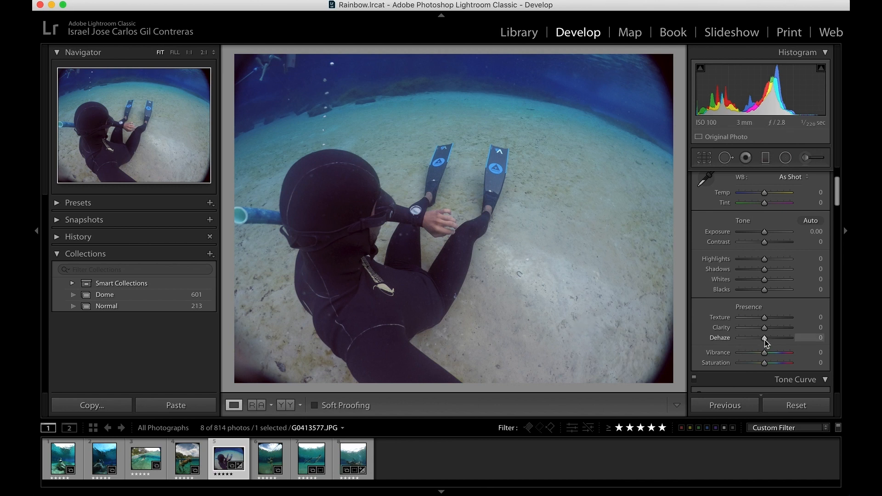
{"action": "left_click_drag", "start_coordinate": [765, 339], "coordinate": [776, 339]}
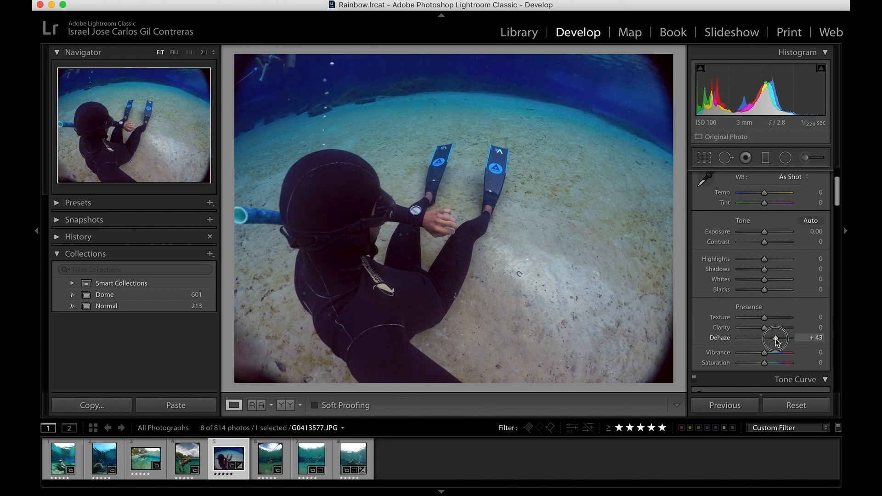
{"action": "left_click_drag", "start_coordinate": [776, 341], "coordinate": [777, 339]}
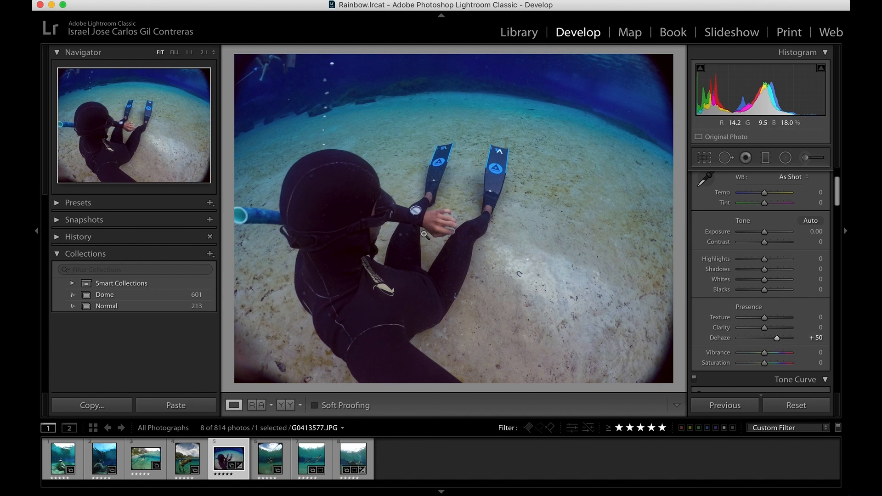
{"action": "key", "text": "backslash"}
{"action": "key", "text": "backslash"}
Browse the develop presets down to the Raw Underwater Presets group
{"action": "scroll", "coordinate": [772, 274], "scroll_direction": "down", "scroll_amount": 5}
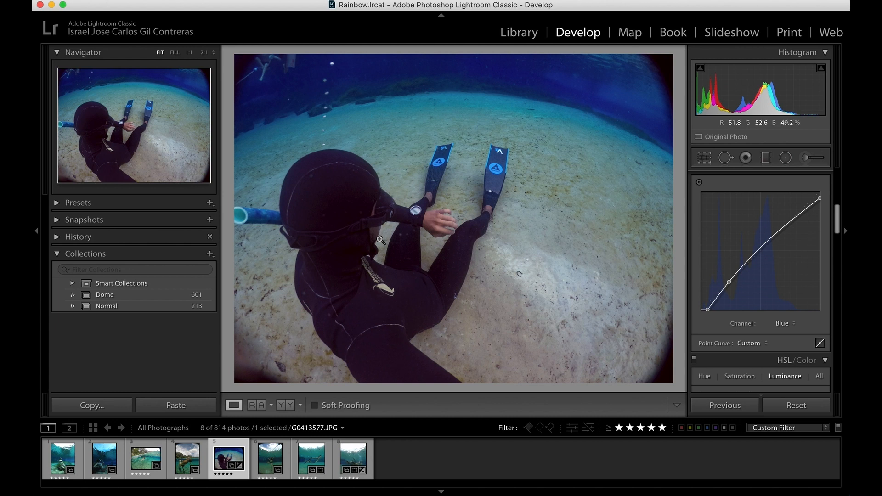
{"action": "left_click", "coordinate": [58, 205]}
{"action": "scroll", "coordinate": [135, 257], "scroll_direction": "down", "scroll_amount": 6}
{"action": "scroll", "coordinate": [134, 256], "scroll_direction": "down", "scroll_amount": 1}
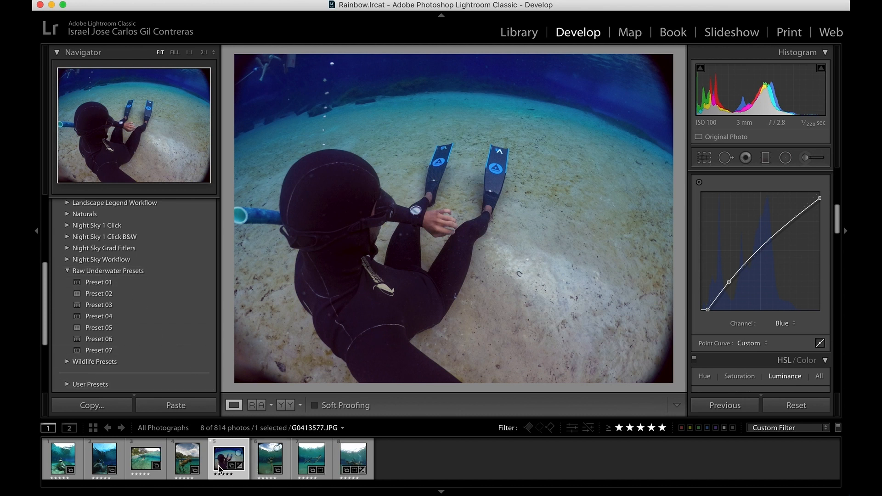
Open photo G0353532.JPG and raise a lower-midtone point slightly on its red channel tone curve
{"action": "left_click", "coordinate": [195, 462]}
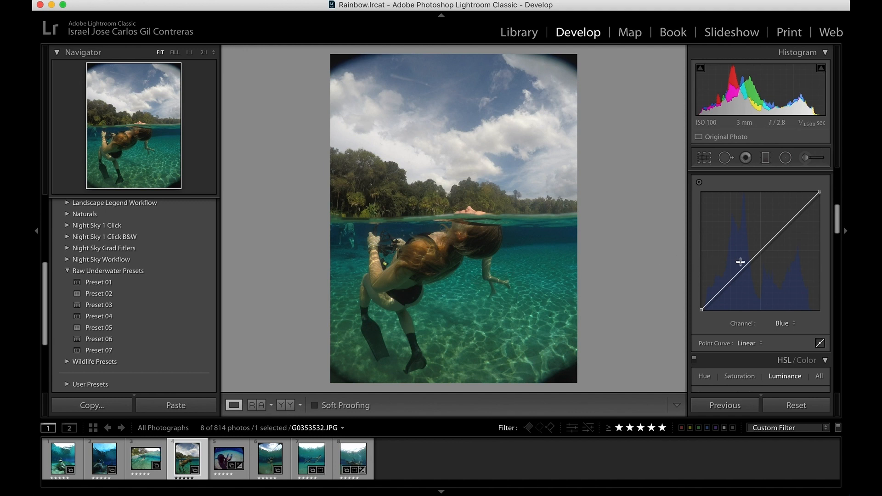
{"action": "left_click", "coordinate": [782, 324]}
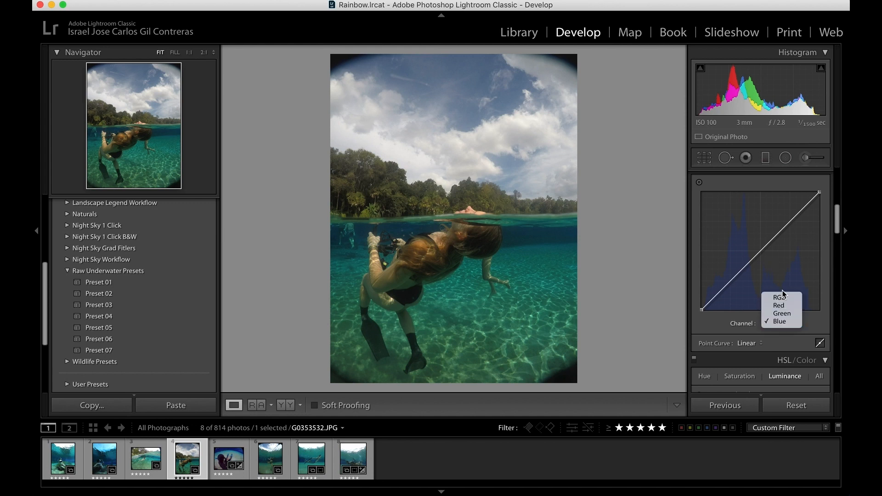
{"action": "left_click", "coordinate": [783, 300]}
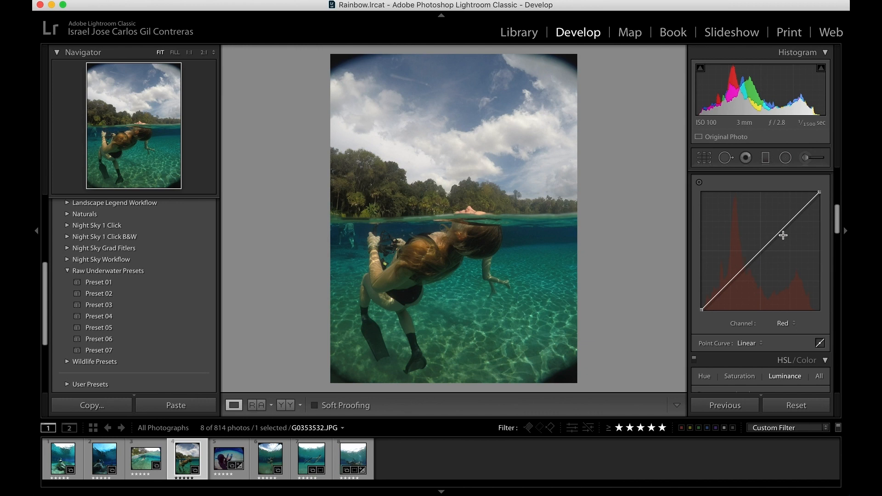
{"action": "left_click_drag", "start_coordinate": [747, 266], "coordinate": [745, 265]}
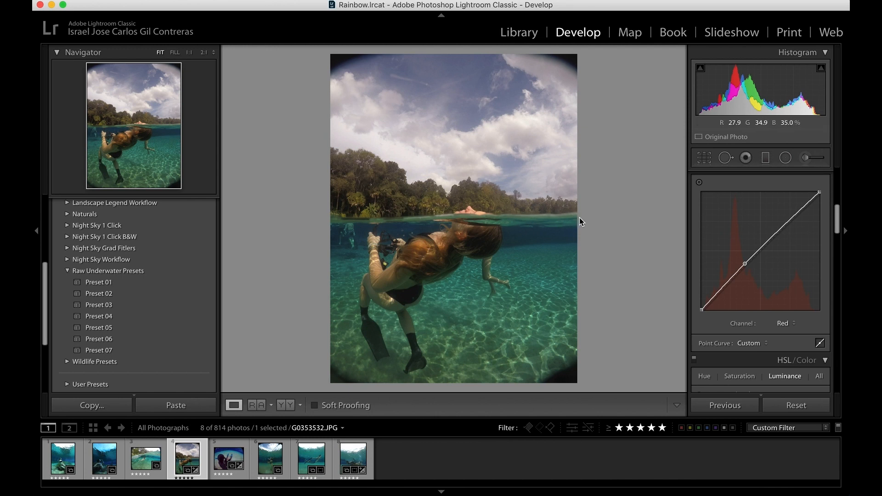
On the green channel tone curve, shift the black point inward to about 7.5% input and add a midtone point at about 50.6 / 45.9%
{"action": "left_click", "coordinate": [791, 324]}
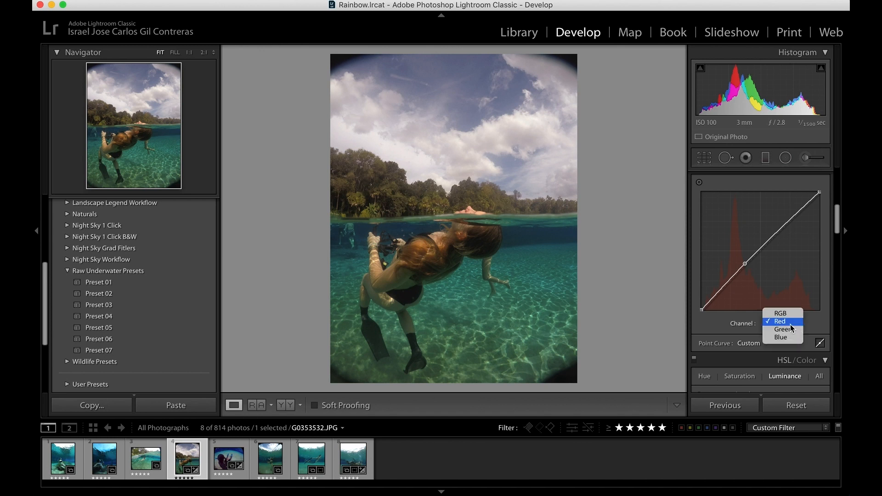
{"action": "left_click", "coordinate": [780, 331]}
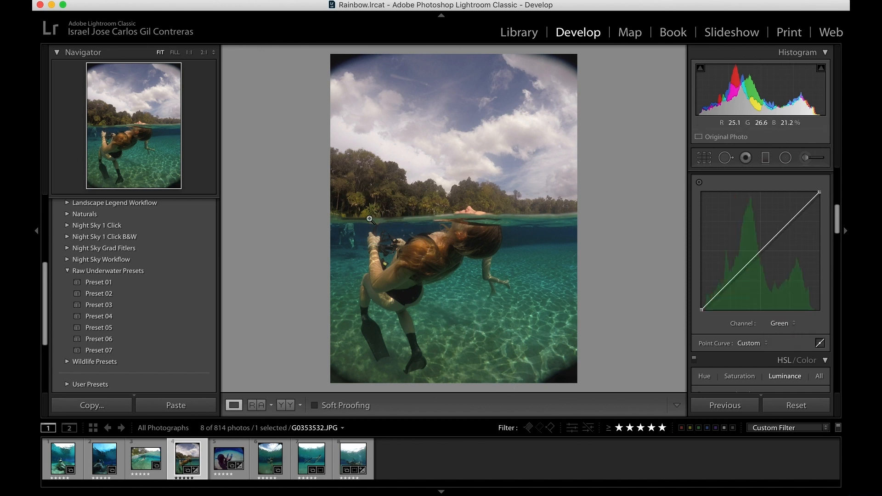
{"action": "left_click", "coordinate": [345, 228]}
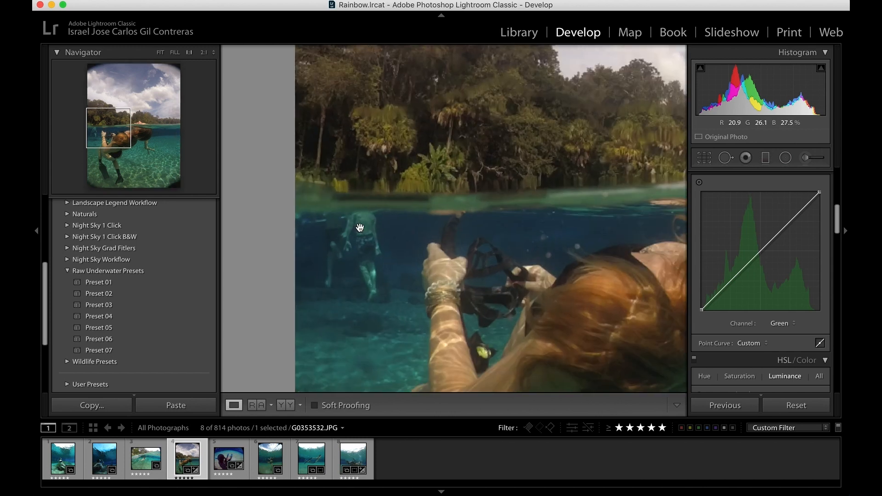
{"action": "left_click", "coordinate": [374, 251]}
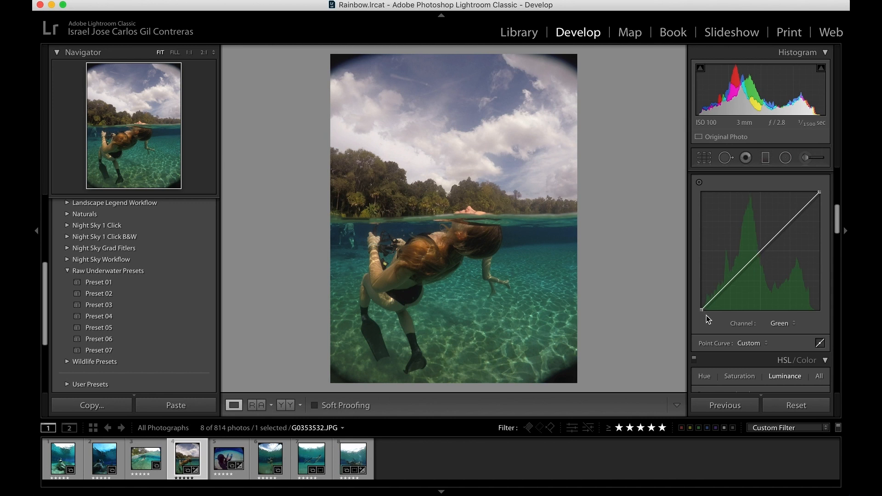
{"action": "left_click_drag", "start_coordinate": [702, 309], "coordinate": [710, 313]}
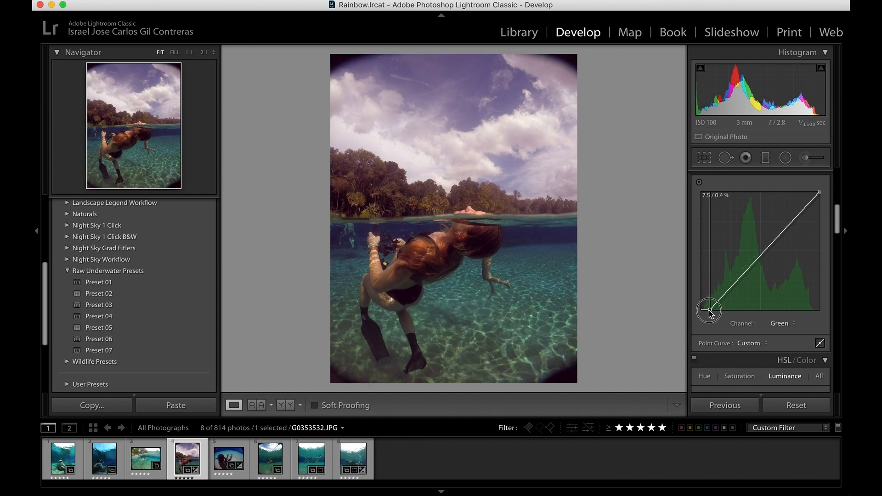
{"action": "left_click_drag", "start_coordinate": [710, 312], "coordinate": [710, 313]}
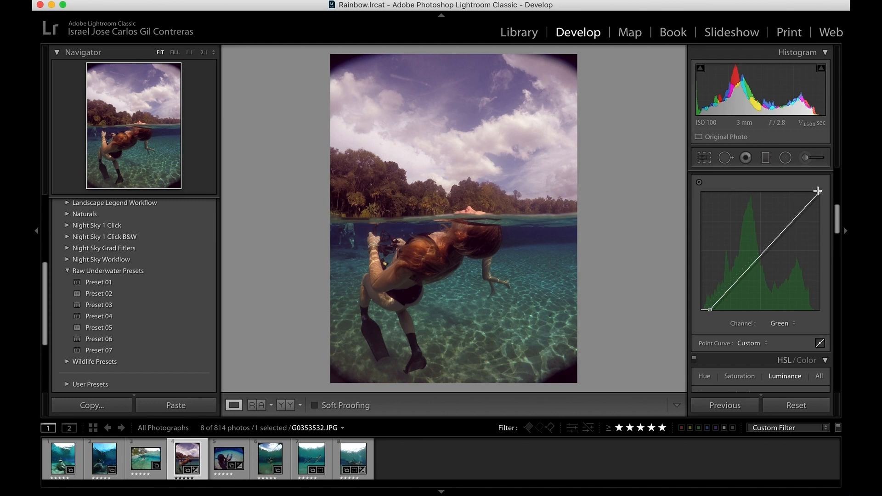
{"action": "left_click_drag", "start_coordinate": [819, 191], "coordinate": [821, 191]}
{"action": "left_click_drag", "start_coordinate": [760, 255], "coordinate": [761, 255]}
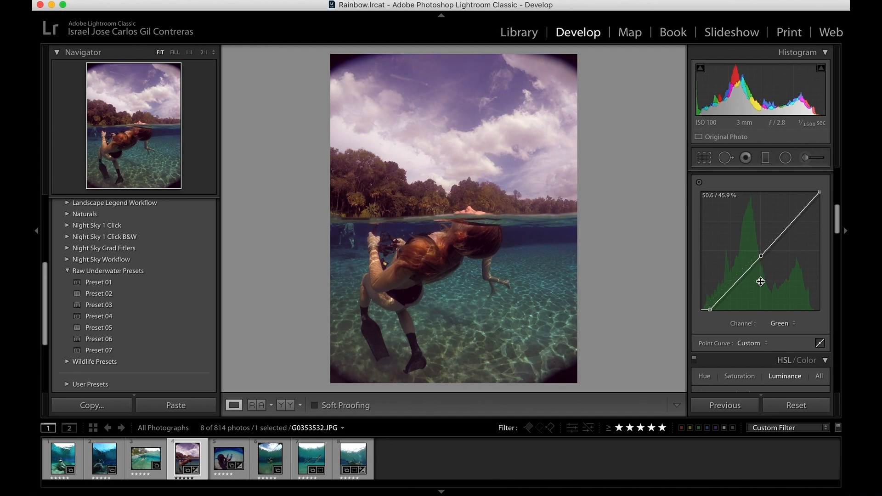
{"action": "left_click", "coordinate": [779, 324]}
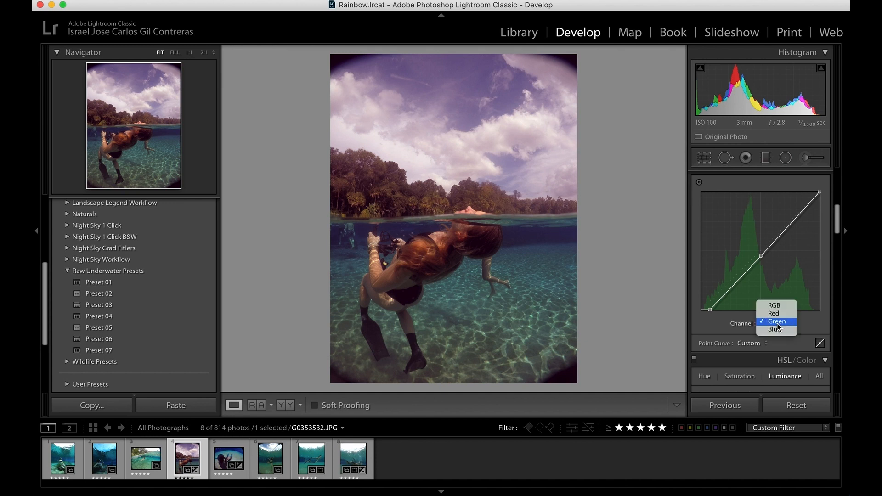
{"action": "left_click", "coordinate": [778, 324]}
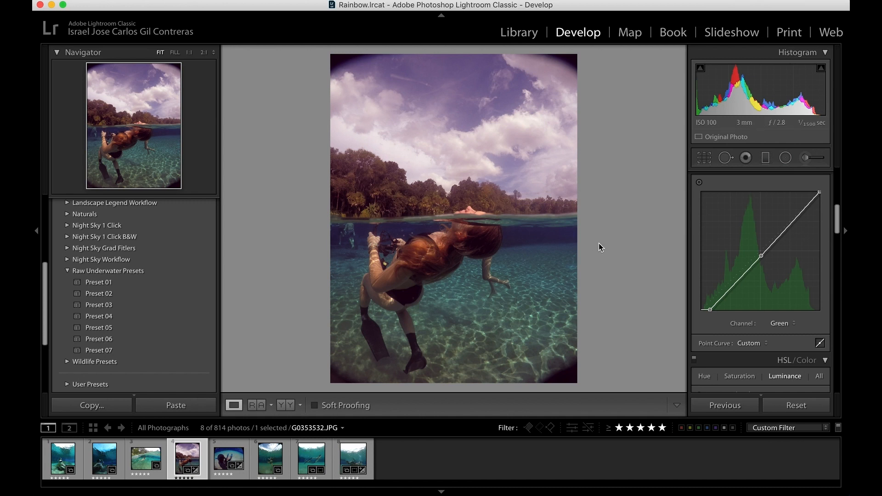
Compare the adjusted split-shot photo of the diver with its original version
{"action": "key", "text": "backslash"}
{"action": "key", "text": "backslash"}
{"action": "key", "text": "backslash"}
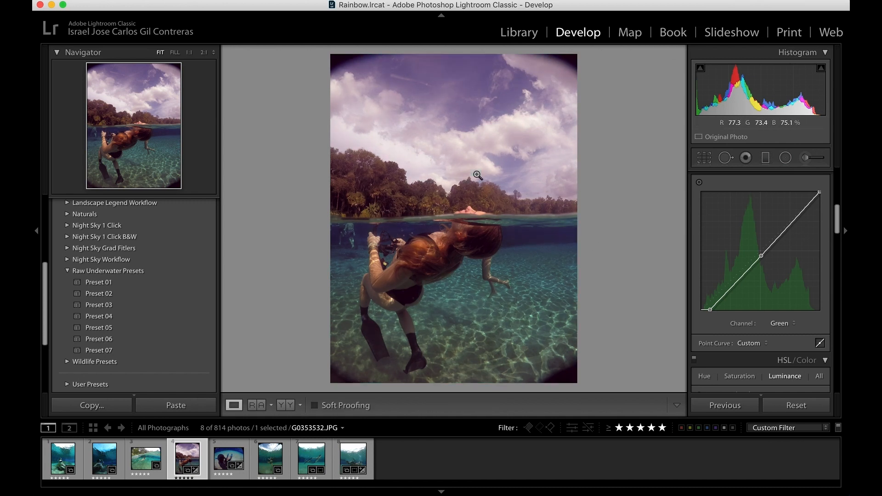
{"action": "key", "text": "backslash"}
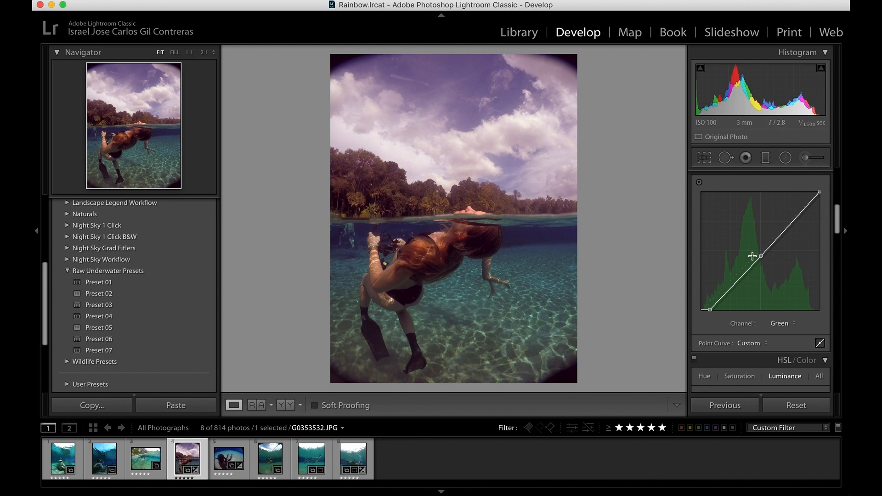
Brighten the water colours by setting Aqua luminance to +100 and Blue luminance to +80
{"action": "scroll", "coordinate": [776, 264], "scroll_direction": "down", "scroll_amount": 10}
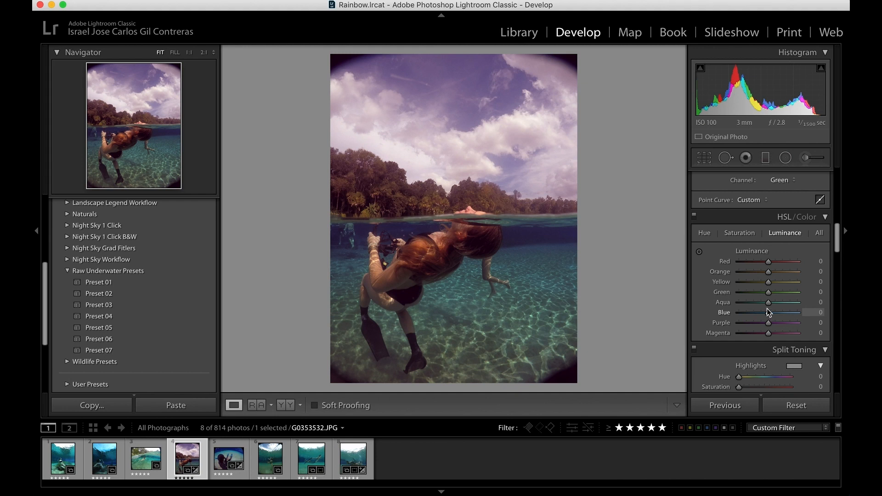
{"action": "left_click_drag", "start_coordinate": [768, 303], "coordinate": [801, 302]}
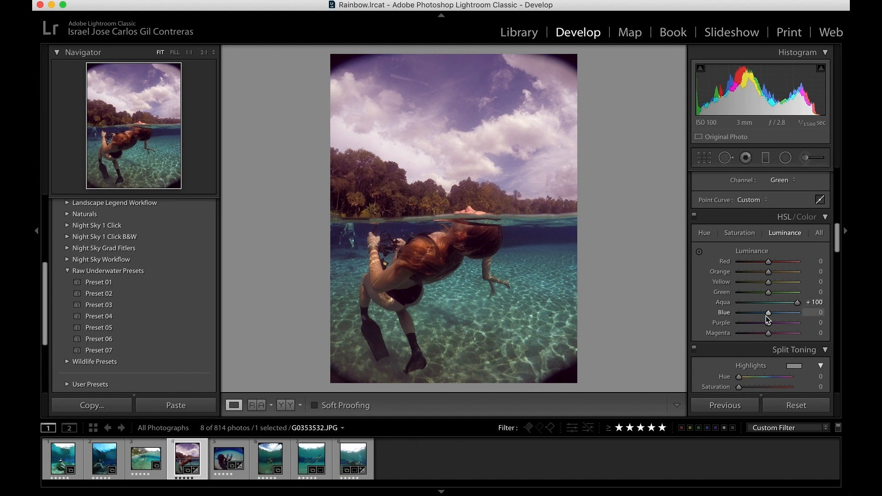
{"action": "left_click_drag", "start_coordinate": [768, 313], "coordinate": [784, 314]}
{"action": "left_click_drag", "start_coordinate": [791, 315], "coordinate": [792, 315]}
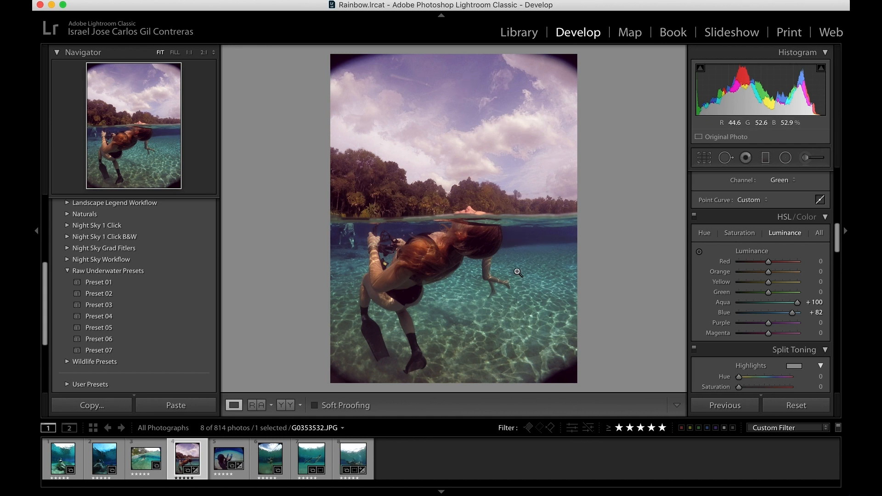
{"action": "mouse_move", "coordinate": [793, 316]}
{"action": "left_mouse_down"}
{"action": "mouse_move", "coordinate": [784, 317]}
{"action": "mouse_move", "coordinate": [793, 317]}
{"action": "left_mouse_up"}
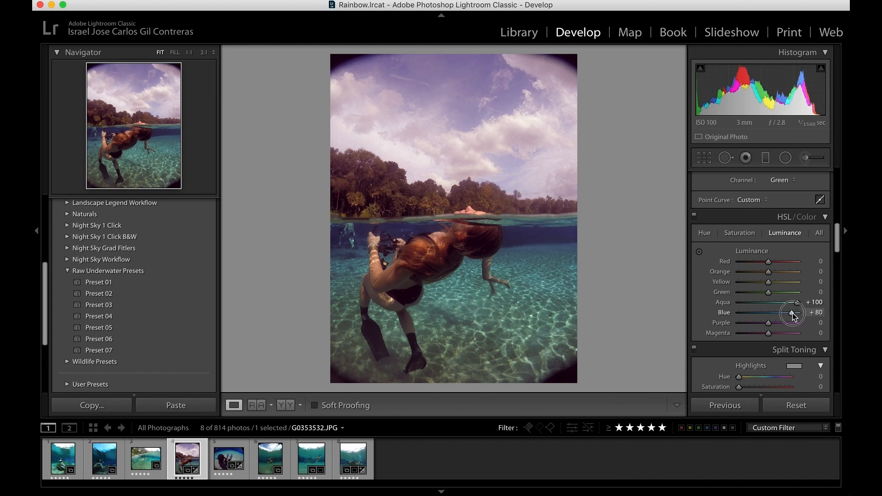
Mute the water colours by setting Aqua saturation to −26 and Blue saturation to −34
{"action": "left_click", "coordinate": [736, 234]}
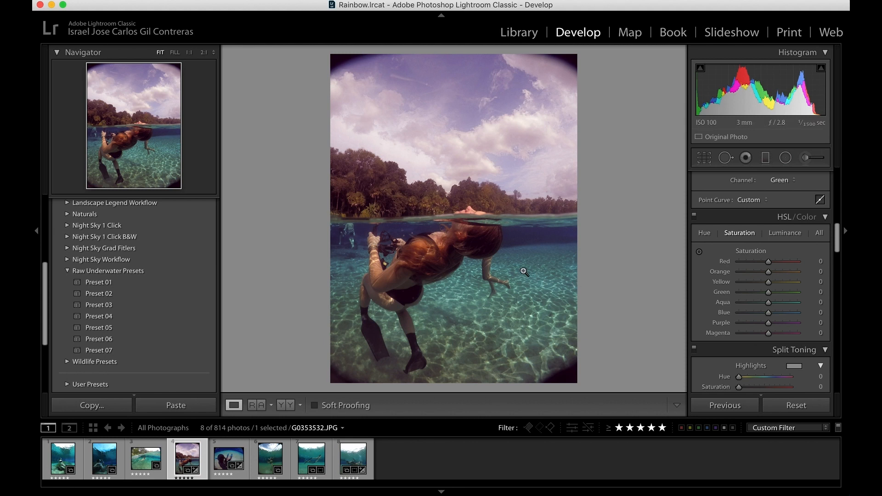
{"action": "left_click_drag", "start_coordinate": [768, 303], "coordinate": [760, 305]}
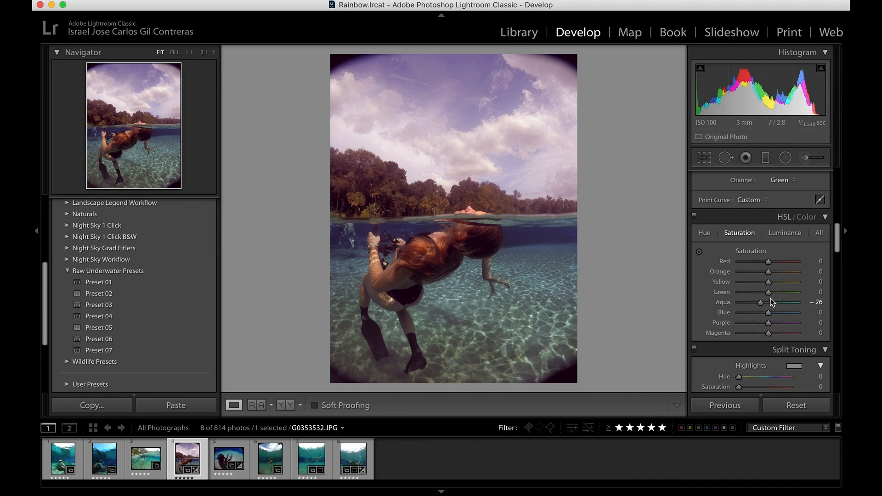
{"action": "left_click_drag", "start_coordinate": [770, 316], "coordinate": [761, 317]}
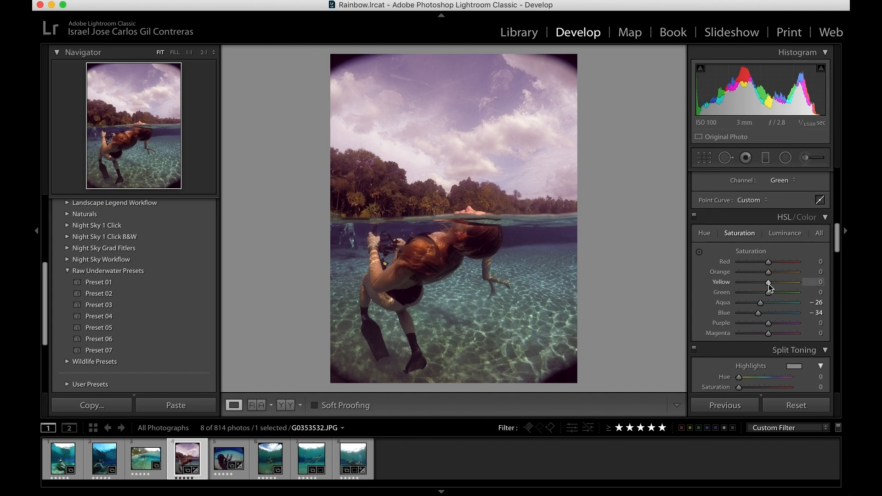
On the blue channel tone curve, lower the white point to about 99.6 / 95.3%
{"action": "scroll", "coordinate": [768, 284], "scroll_direction": "up", "scroll_amount": 5}
{"action": "scroll", "coordinate": [768, 285], "scroll_direction": "down", "scroll_amount": 1}
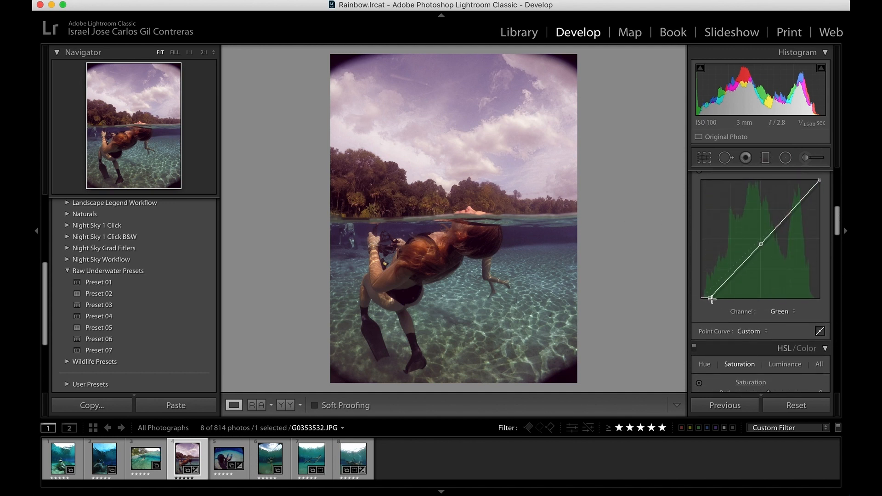
{"action": "left_click", "coordinate": [780, 312]}
{"action": "left_click", "coordinate": [776, 318]}
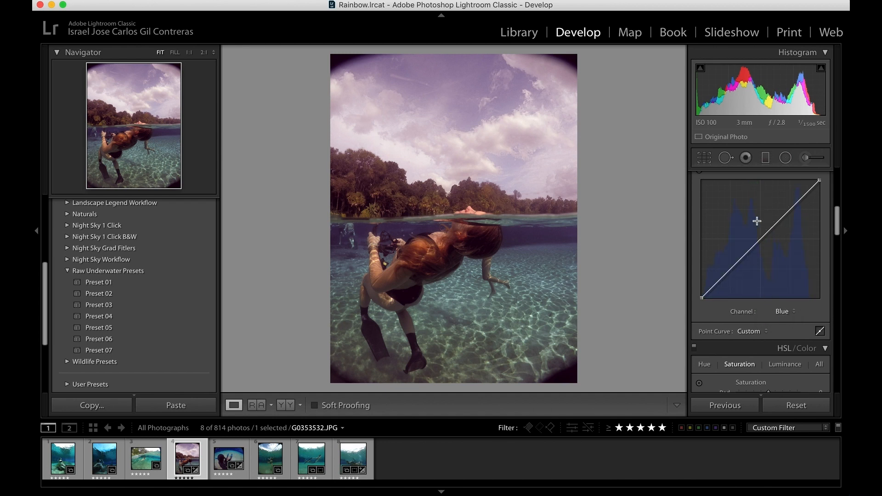
{"action": "left_click_drag", "start_coordinate": [819, 181], "coordinate": [819, 184]}
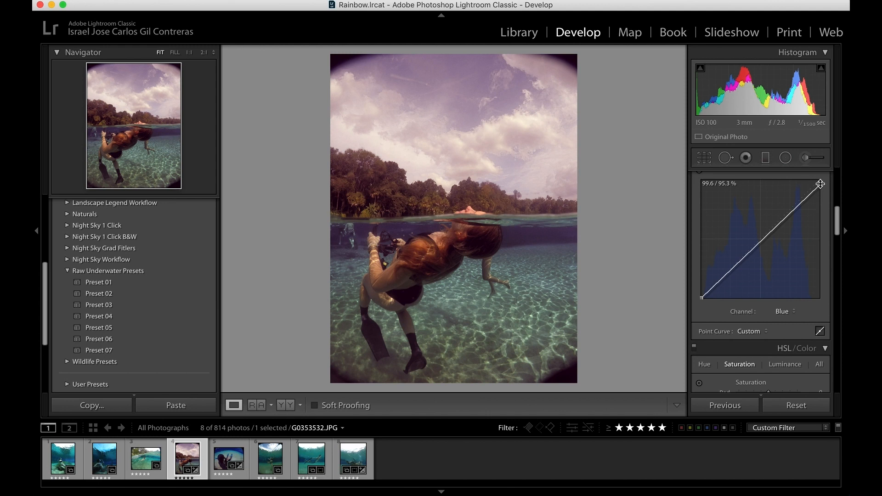
{"action": "left_click_drag", "start_coordinate": [705, 296], "coordinate": [704, 298]}
On the green channel tone curve, move the black point back toward the corner and fine-tune the midtone point
{"action": "left_click", "coordinate": [786, 312]}
{"action": "left_click", "coordinate": [785, 305]}
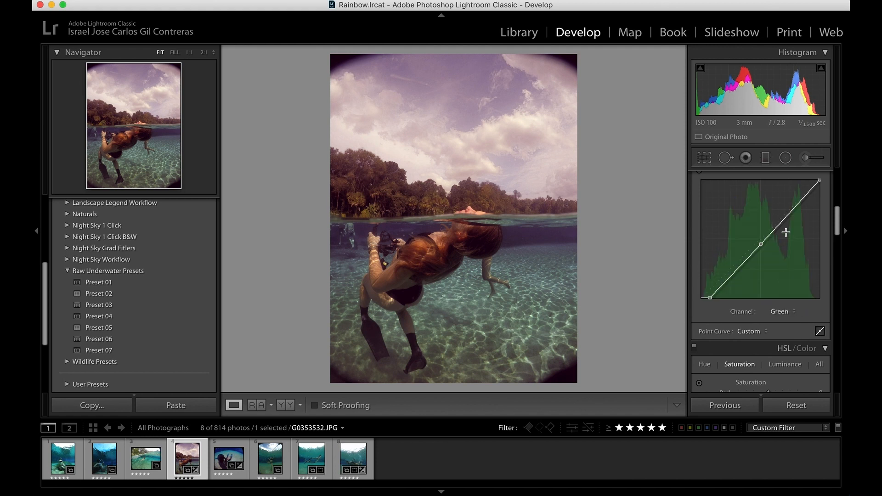
{"action": "left_click_drag", "start_coordinate": [708, 299], "coordinate": [704, 298]}
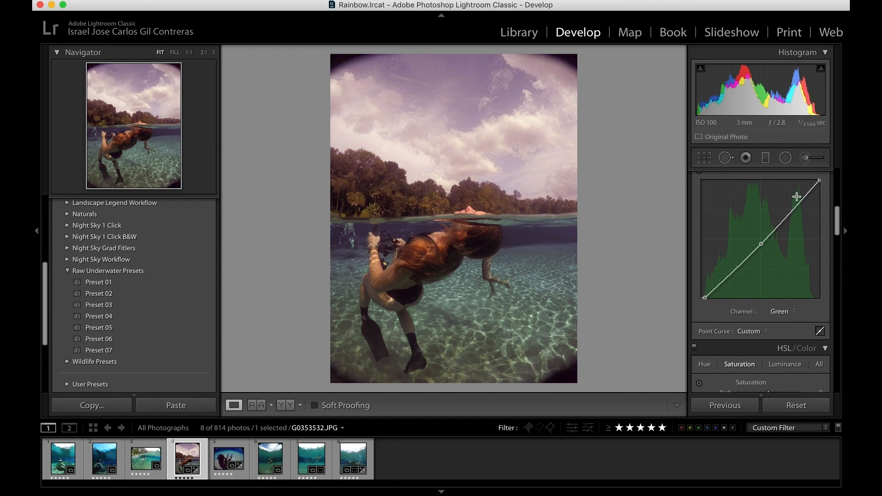
{"action": "left_click_drag", "start_coordinate": [761, 247], "coordinate": [761, 247]}
Apply Preset 02 from the Raw Underwater Presets and set Exposure to −0.10
{"action": "left_click", "coordinate": [87, 281]}
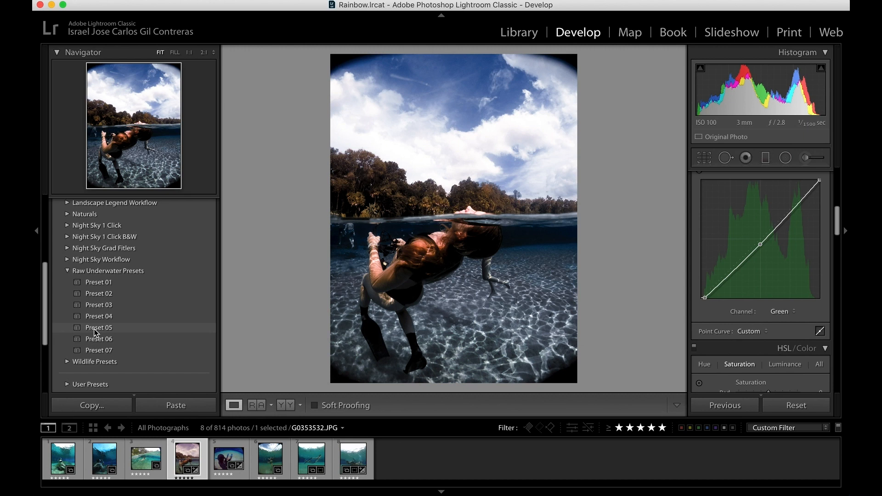
{"action": "left_click", "coordinate": [97, 297]}
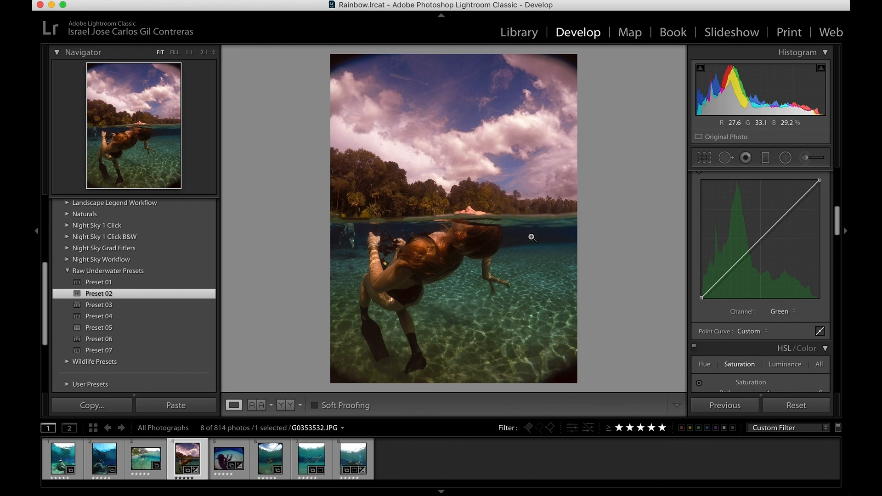
{"action": "key", "text": "XF86MonBrightnessUp"}
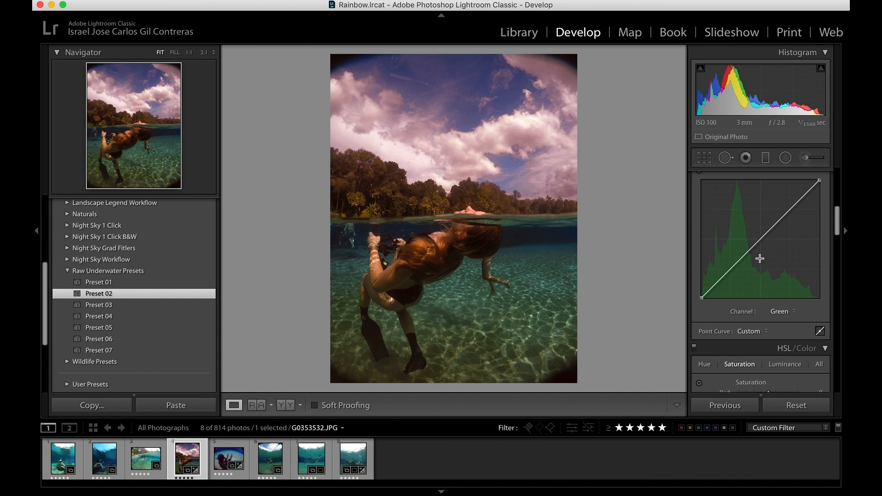
{"action": "scroll", "coordinate": [784, 226], "scroll_direction": "up", "scroll_amount": 10}
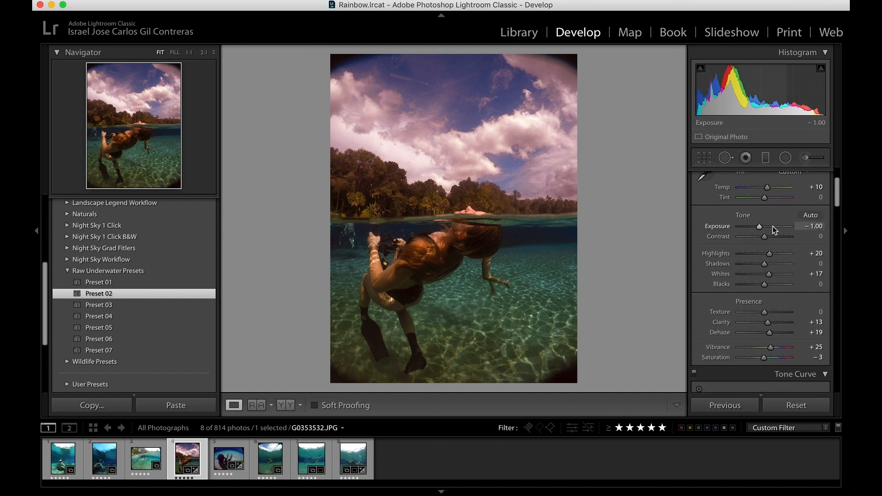
{"action": "left_click_drag", "start_coordinate": [759, 225], "coordinate": [765, 226]}
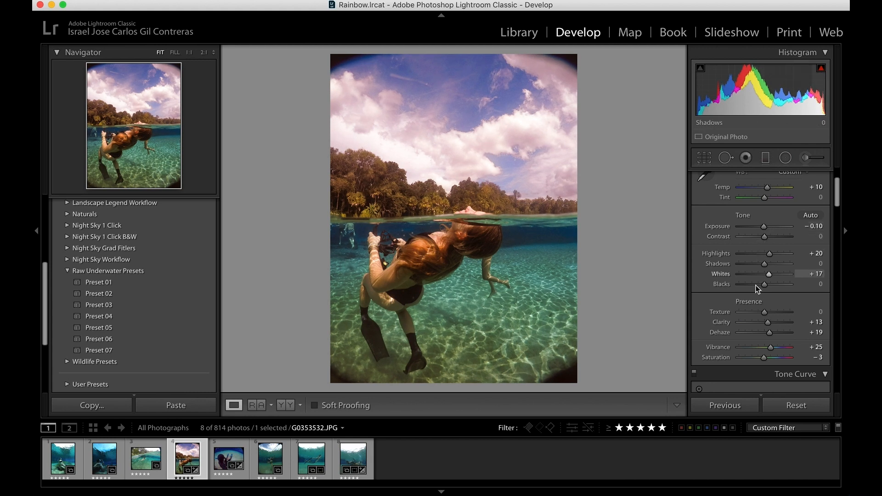
Lower a highlight point slightly on the green channel tone curve and compare the result with the original photo
{"action": "scroll", "coordinate": [755, 286], "scroll_direction": "down", "scroll_amount": 5}
{"action": "scroll", "coordinate": [757, 289], "scroll_direction": "down", "scroll_amount": 4}
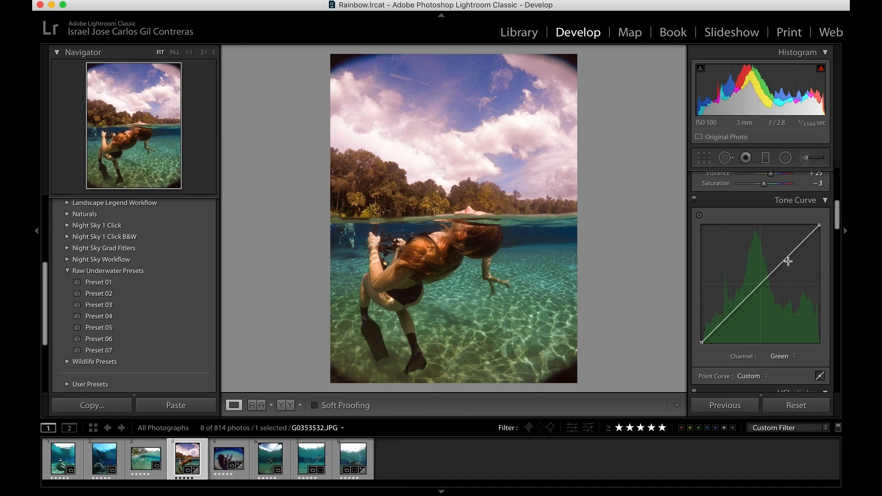
{"action": "left_click_drag", "start_coordinate": [793, 251], "coordinate": [795, 254]}
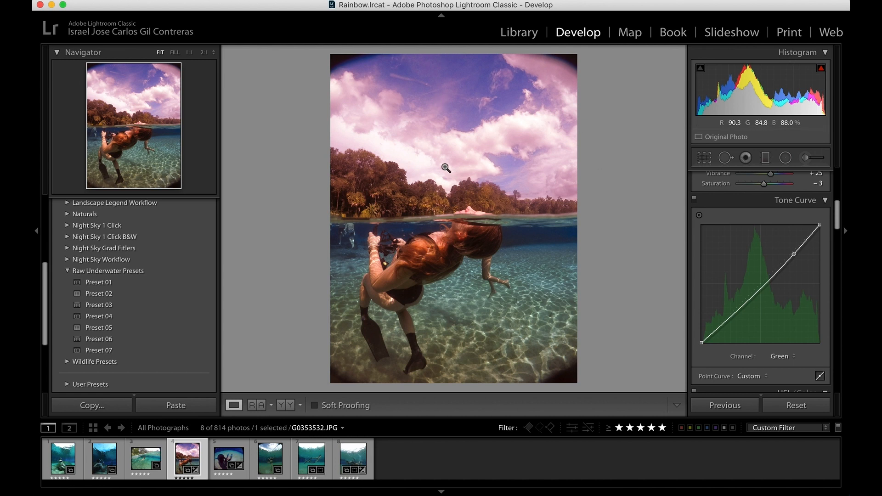
{"action": "key", "text": "backslash"}
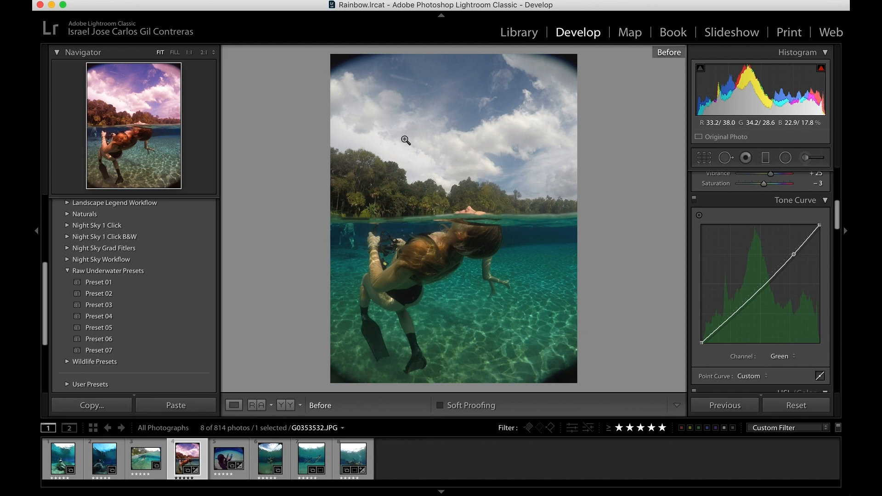
{"action": "key", "text": "backslash"}
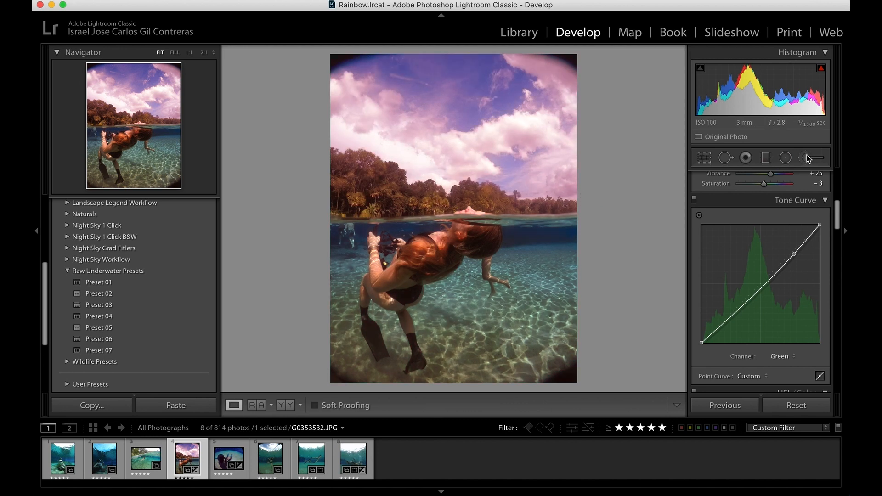
Draw a horizontal graduated filter over the sky with the Temp effect and neutral settings, centring its transition near the waterline
{"action": "left_click", "coordinate": [767, 159]}
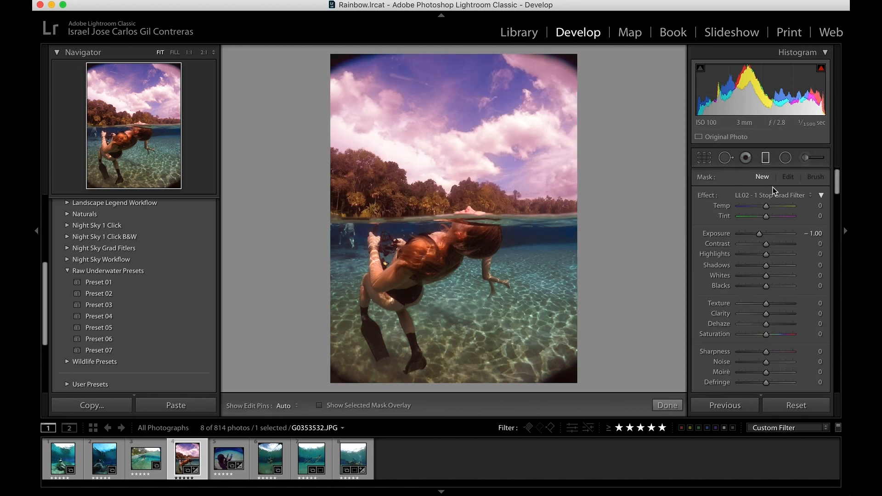
{"action": "left_click", "coordinate": [746, 198]}
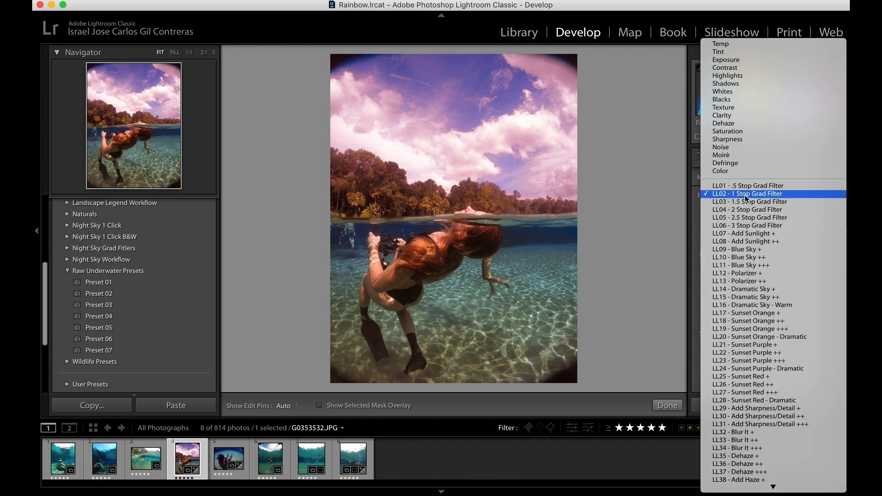
{"action": "left_click", "coordinate": [720, 44]}
{"action": "left_click_drag", "start_coordinate": [442, 52], "coordinate": [444, 235]}
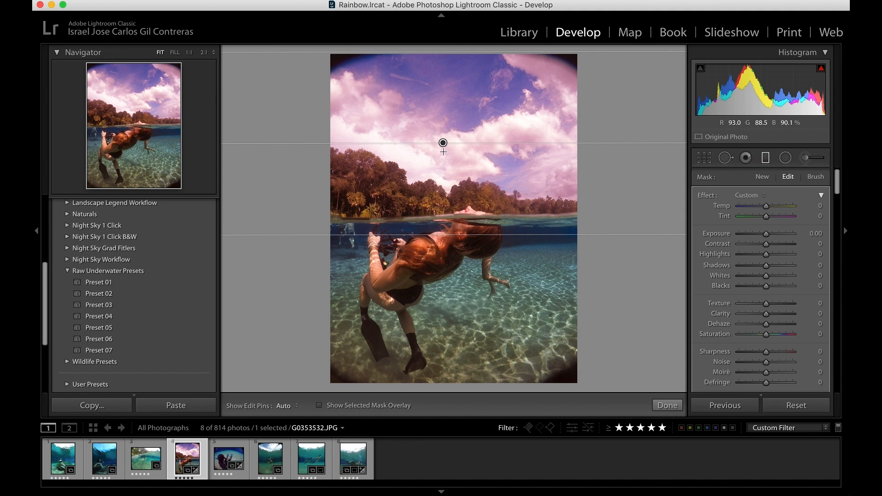
{"action": "left_click_drag", "start_coordinate": [442, 143], "coordinate": [446, 209]}
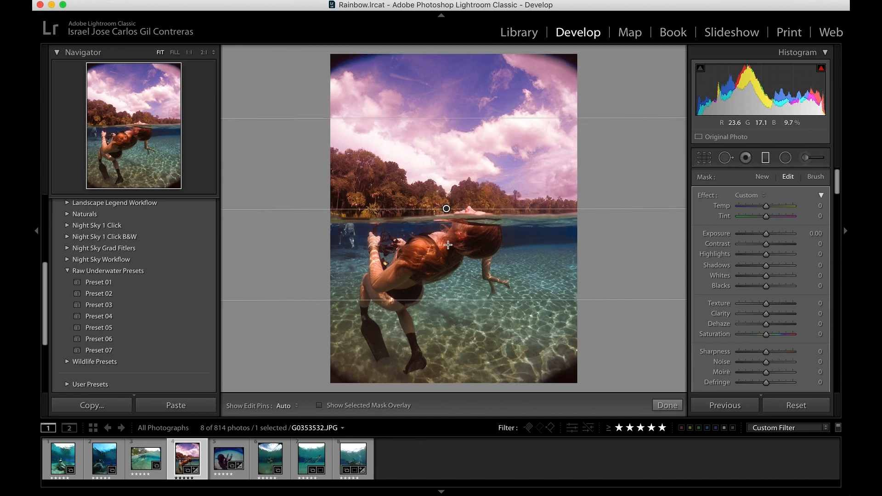
{"action": "left_click_drag", "start_coordinate": [445, 300], "coordinate": [442, 224]}
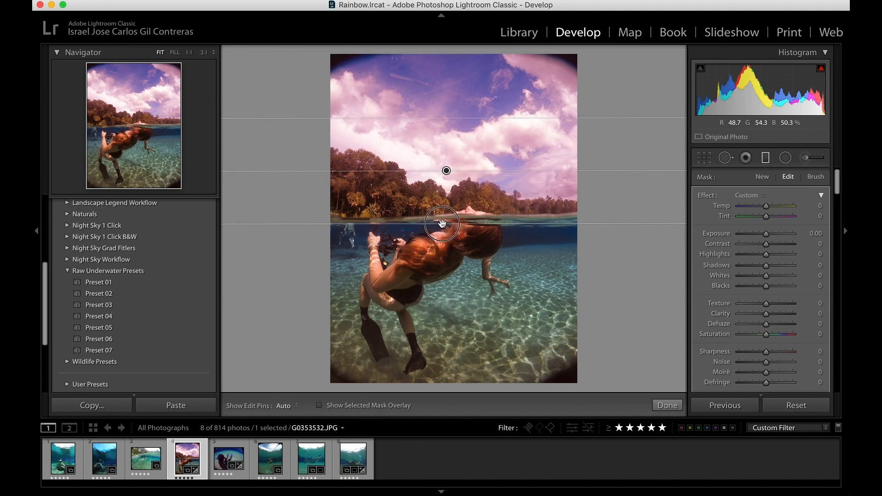
{"action": "left_click_drag", "start_coordinate": [445, 170], "coordinate": [442, 208]}
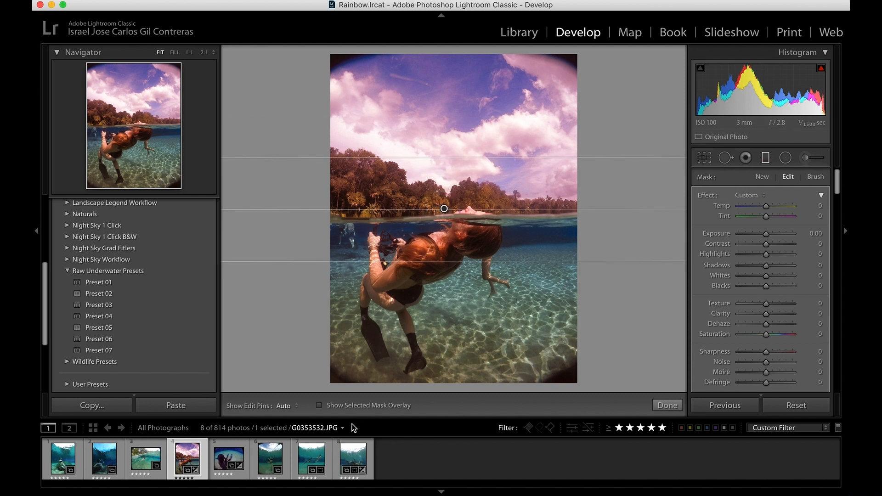
Check the graduated filter's mask overlay, tighten its lower edge toward the waterline, and set the filter's Temp and Tint to −38
{"action": "left_click", "coordinate": [319, 406]}
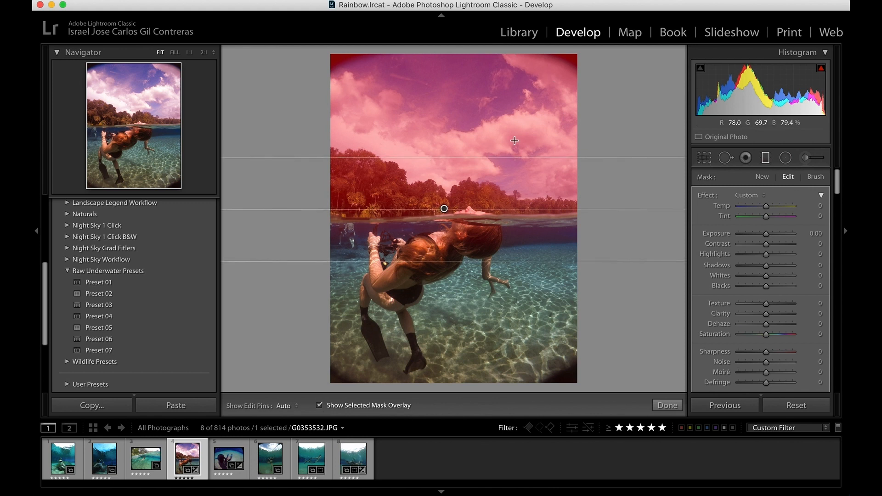
{"action": "left_click_drag", "start_coordinate": [439, 261], "coordinate": [443, 240]}
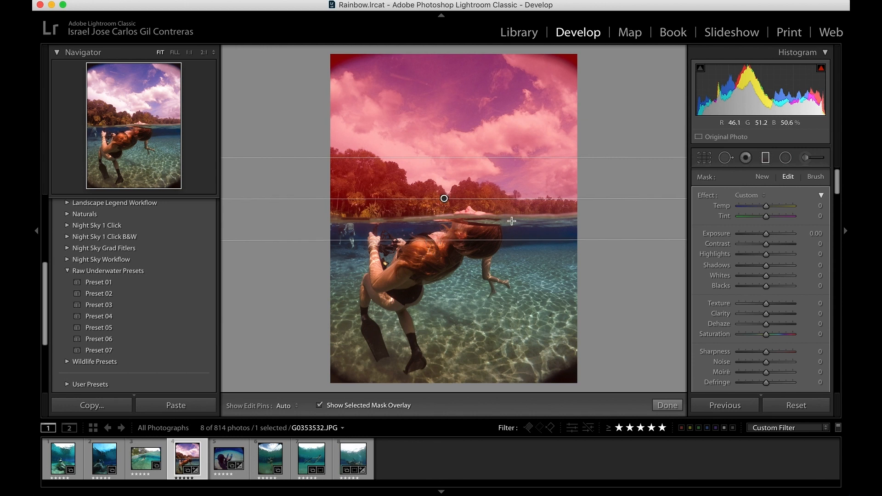
{"action": "key", "text": "o"}
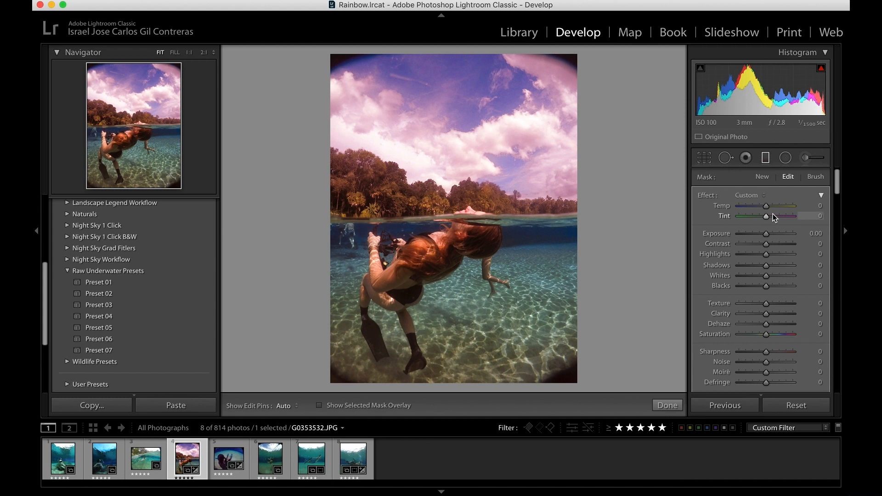
{"action": "mouse_move", "coordinate": [766, 210]}
{"action": "left_mouse_down"}
{"action": "mouse_move", "coordinate": [756, 209]}
{"action": "mouse_move", "coordinate": [764, 217]}
{"action": "mouse_move", "coordinate": [756, 220]}
{"action": "left_mouse_up"}
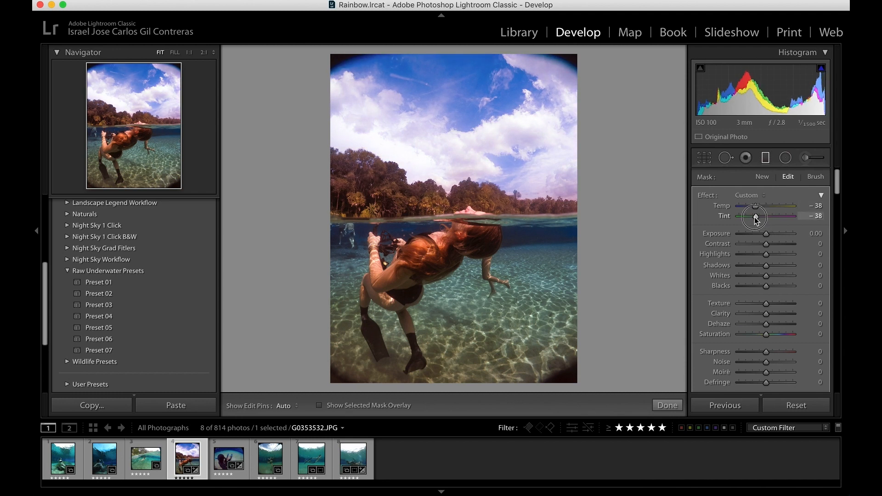
{"action": "left_click", "coordinate": [667, 405]}
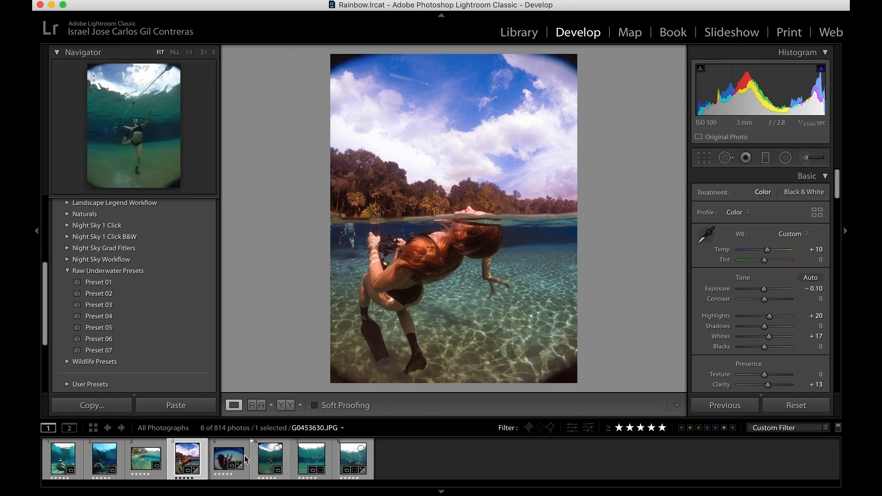
Open photo G0160630.JPG of the diver sitting on the seabed
{"action": "left_click", "coordinate": [100, 458]}
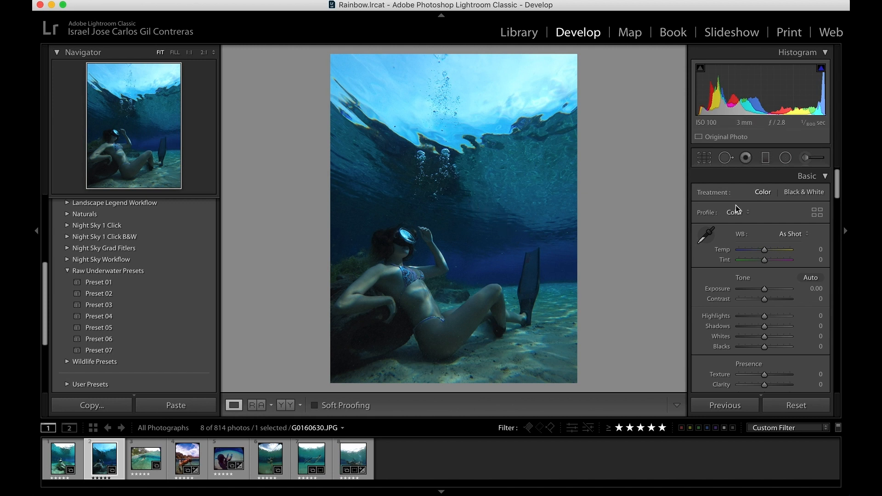
Shift the black point slightly inward and lower the white point on the green channel tone curve
{"action": "scroll", "coordinate": [740, 302], "scroll_direction": "down", "scroll_amount": 10}
{"action": "scroll", "coordinate": [741, 302], "scroll_direction": "up", "scroll_amount": 1}
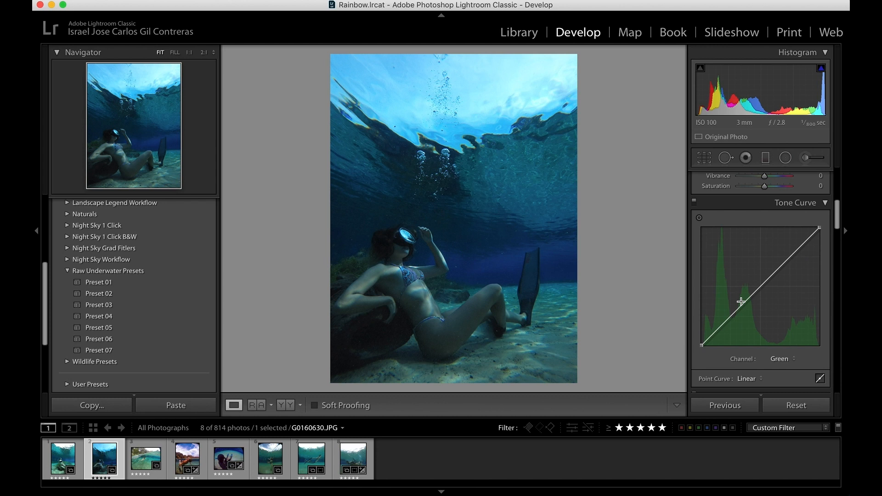
{"action": "left_click_drag", "start_coordinate": [703, 346], "coordinate": [705, 345]}
{"action": "left_click_drag", "start_coordinate": [819, 227], "coordinate": [821, 234]}
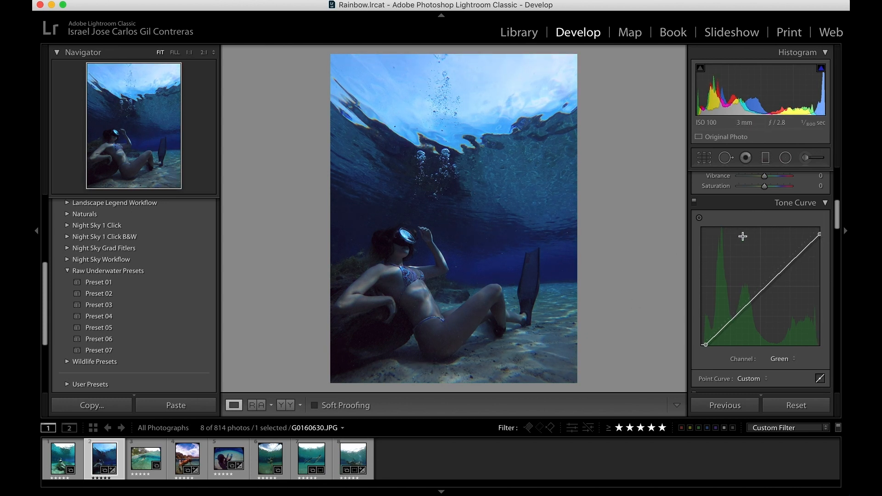
Raise the Exposure to +0.75 and compare the edit with the original photo
{"action": "scroll", "coordinate": [742, 237], "scroll_direction": "up", "scroll_amount": 10}
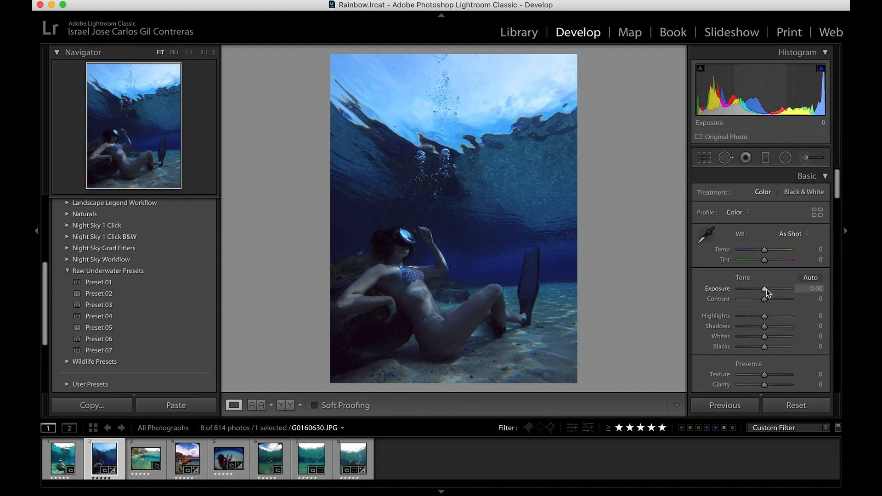
{"action": "left_click_drag", "start_coordinate": [765, 290], "coordinate": [769, 288]}
{"action": "key", "text": "backslash"}
{"action": "key", "text": "backslash"}
{"action": "key", "text": "backslash"}
{"action": "key", "text": "backslash"}
{"action": "key", "text": "backslash"}
{"action": "key", "text": "backslash"}
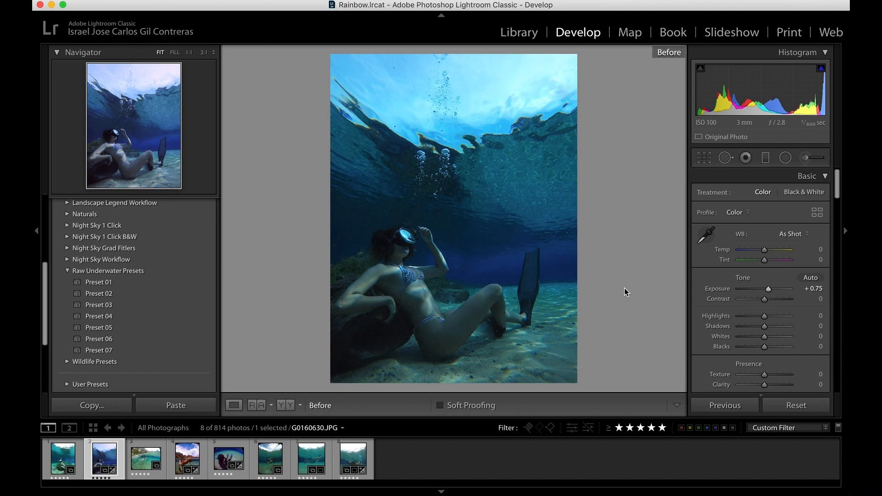
{"action": "key", "text": "backslash"}
{"action": "key", "text": "backslash"}
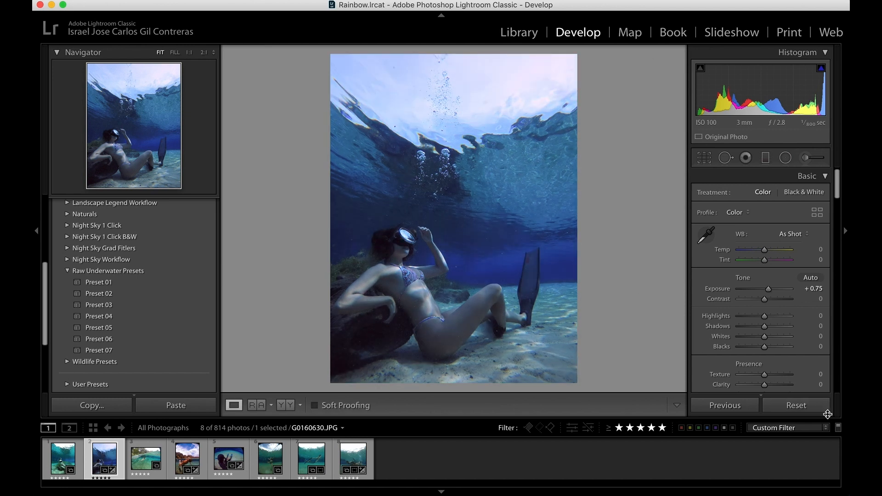
Undo the latest manual adjustments and apply Preset 01 from the Raw Underwater Presets
{"action": "key", "text": "super+z"}
{"action": "key", "text": "super+z"}
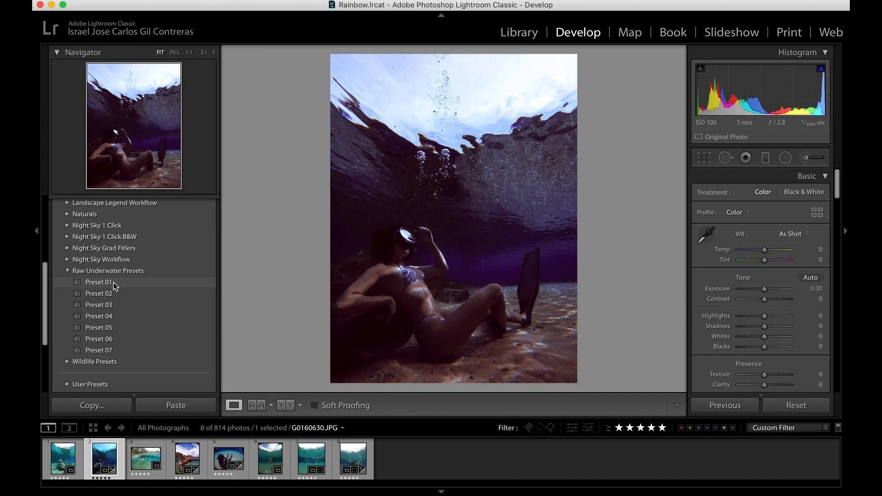
{"action": "left_click", "coordinate": [115, 282]}
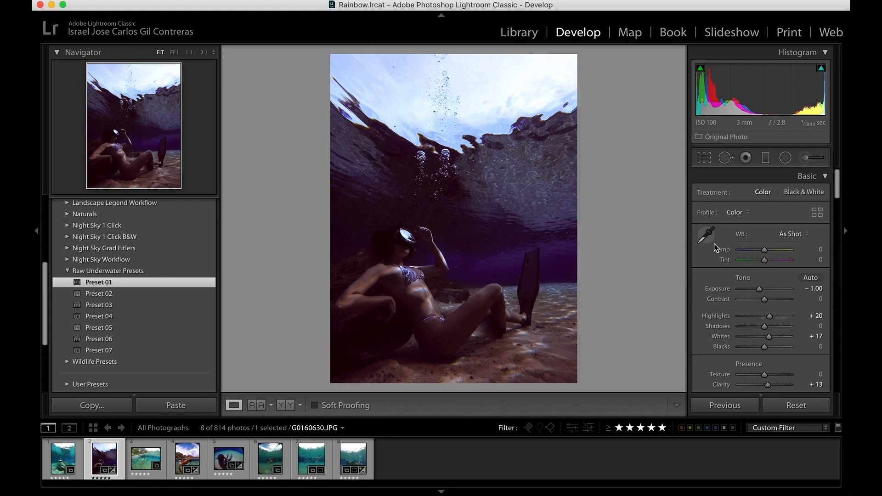
Cool the white balance Temp to −11 and set the Exposure to −0.20
{"action": "left_click", "coordinate": [765, 250]}
{"action": "left_click_drag", "start_coordinate": [765, 250], "coordinate": [758, 250]}
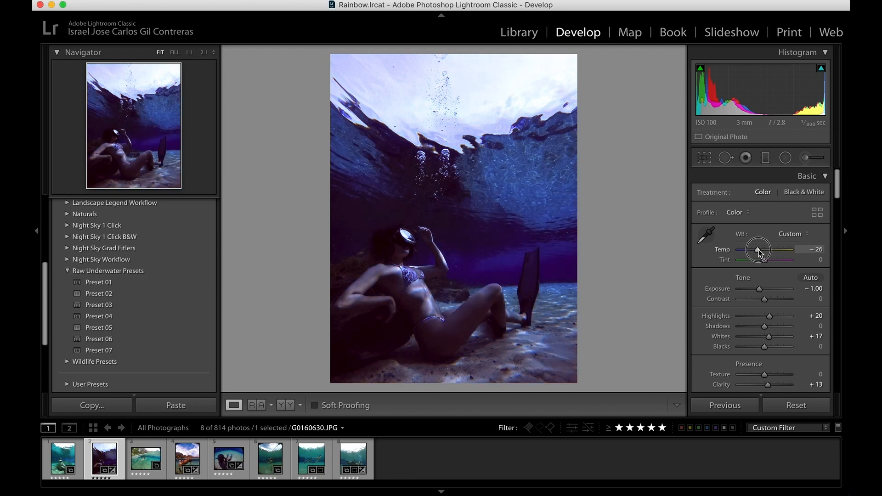
{"action": "left_click_drag", "start_coordinate": [761, 252], "coordinate": [763, 252]}
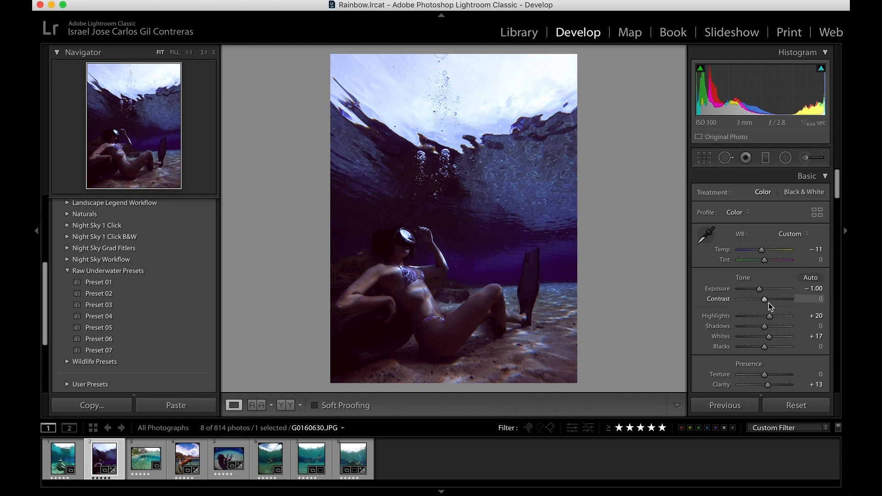
{"action": "scroll", "coordinate": [770, 307], "scroll_direction": "down", "scroll_amount": 2}
{"action": "scroll", "coordinate": [770, 307], "scroll_direction": "down", "scroll_amount": 1}
{"action": "left_click_drag", "start_coordinate": [759, 256], "coordinate": [764, 253]}
Compare the preset result with the original photo and reduce the Blue luminance to +43 in the HSL adjustments
{"action": "scroll", "coordinate": [753, 312], "scroll_direction": "down", "scroll_amount": 3}
{"action": "scroll", "coordinate": [754, 326], "scroll_direction": "down", "scroll_amount": 6}
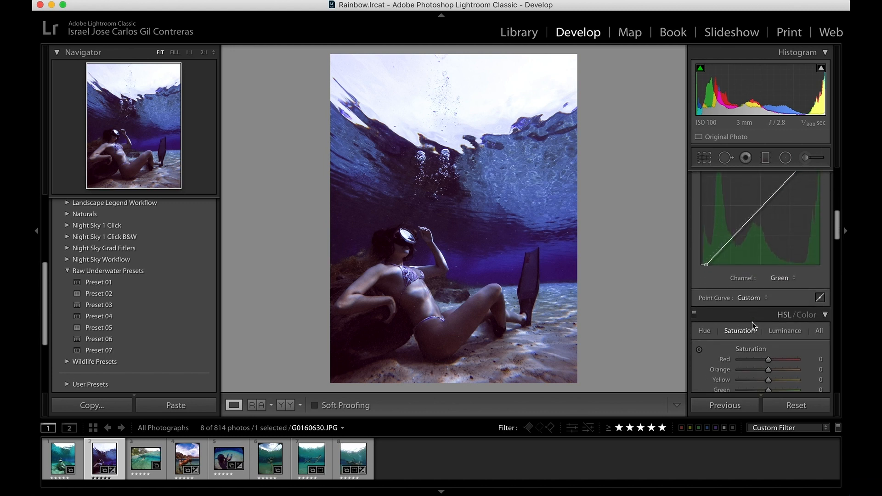
{"action": "scroll", "coordinate": [752, 324], "scroll_direction": "down", "scroll_amount": 6}
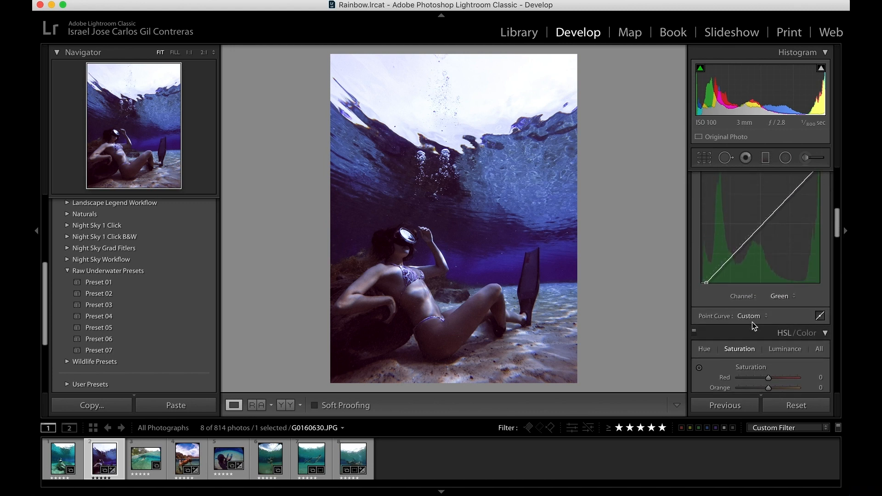
{"action": "scroll", "coordinate": [752, 321], "scroll_direction": "up", "scroll_amount": 2}
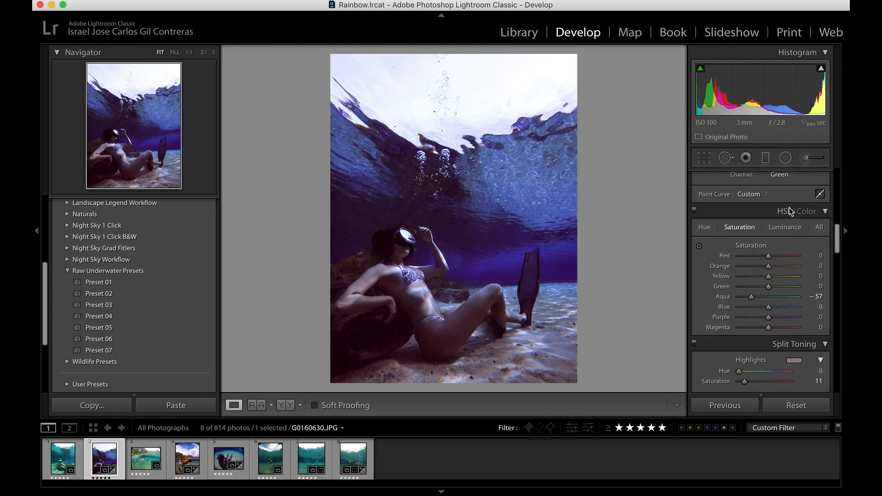
{"action": "left_click", "coordinate": [784, 227]}
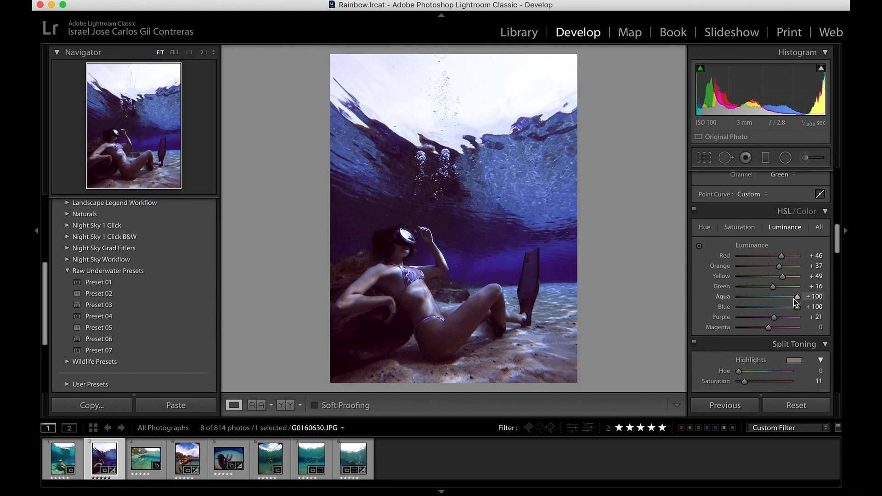
{"action": "key", "text": "backslash"}
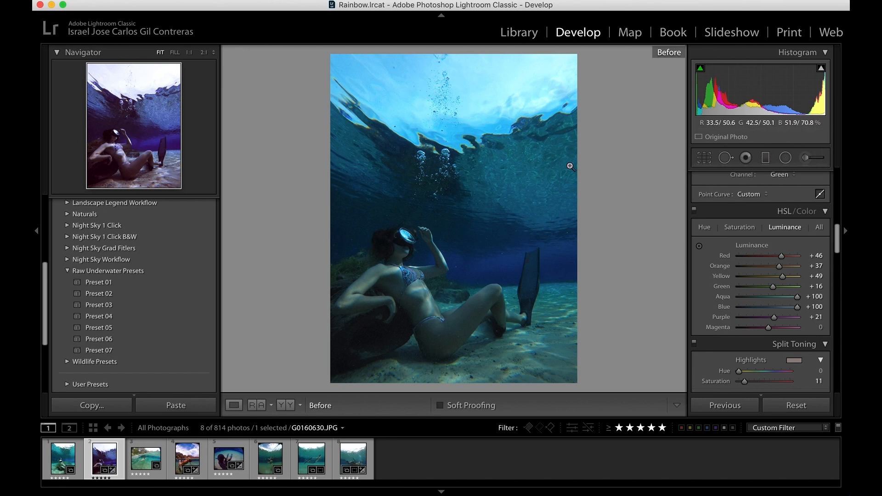
{"action": "key", "text": "backslash"}
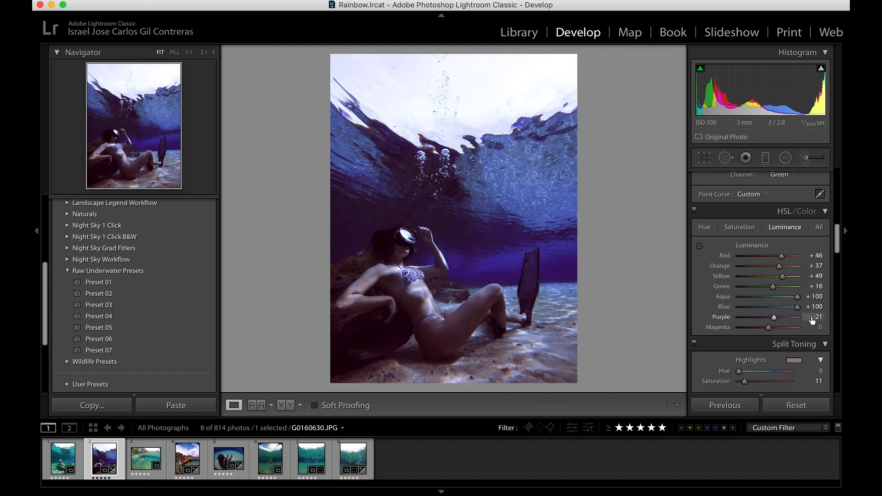
{"action": "left_click_drag", "start_coordinate": [797, 307], "coordinate": [782, 313]}
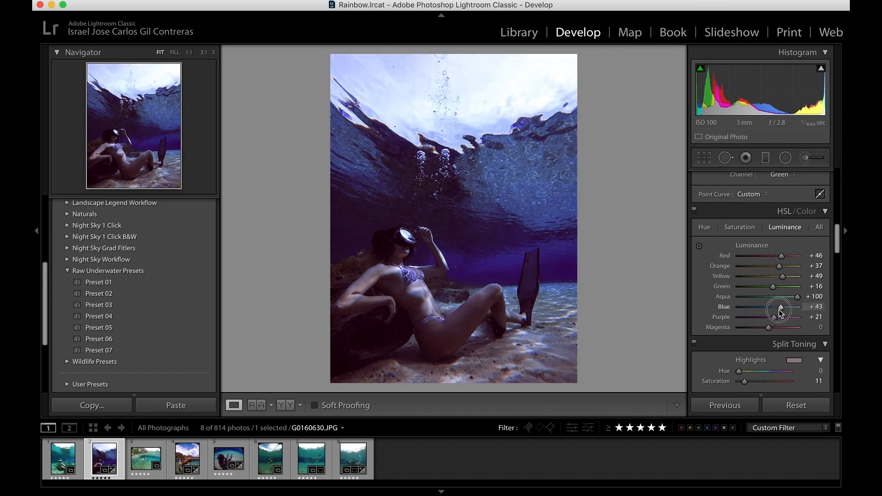
Lower the Blue saturation to −14 and shift the Blue hue toward aqua in the HSL adjustments
{"action": "left_click", "coordinate": [729, 228]}
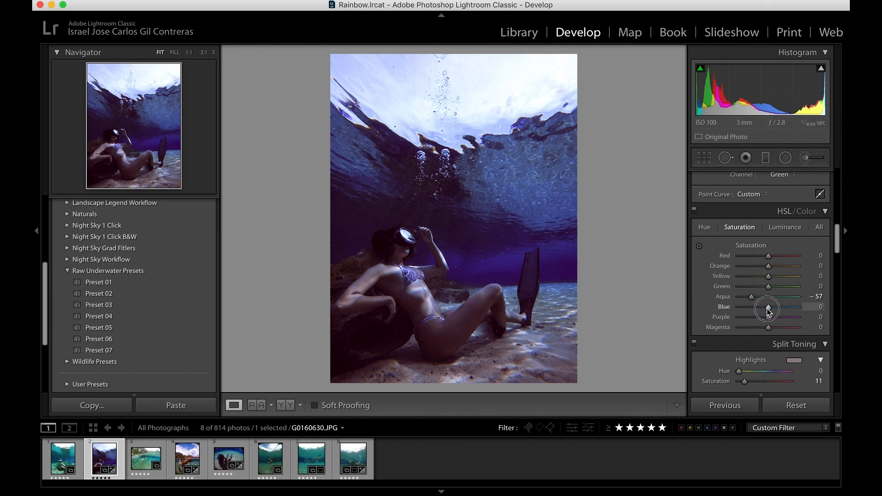
{"action": "left_click_drag", "start_coordinate": [765, 308], "coordinate": [763, 309]}
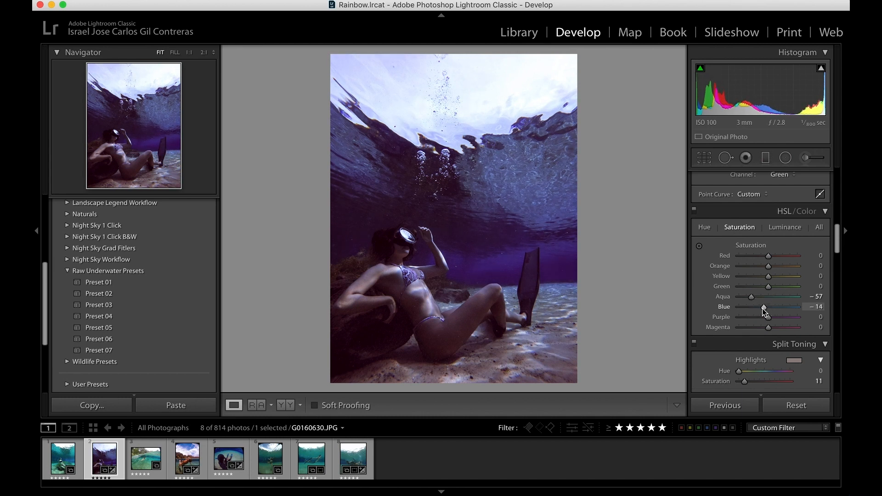
{"action": "left_click", "coordinate": [703, 228]}
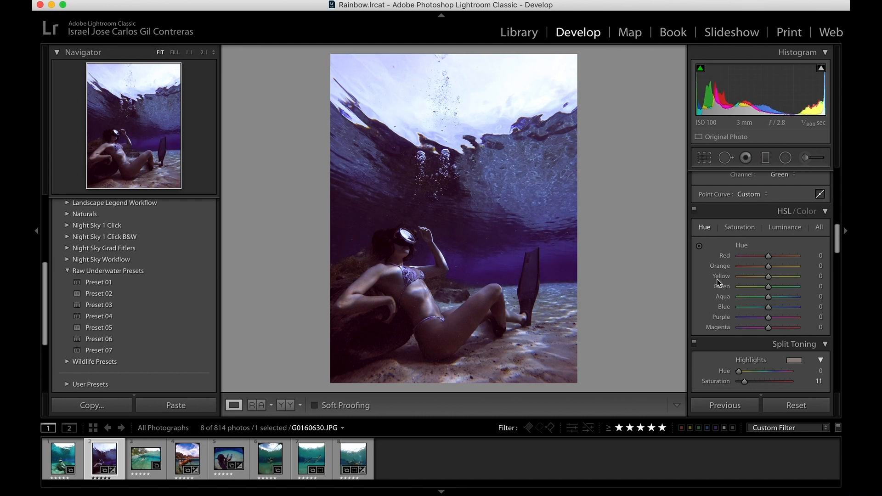
{"action": "left_click", "coordinate": [766, 307]}
{"action": "left_click_drag", "start_coordinate": [766, 309], "coordinate": [760, 309]}
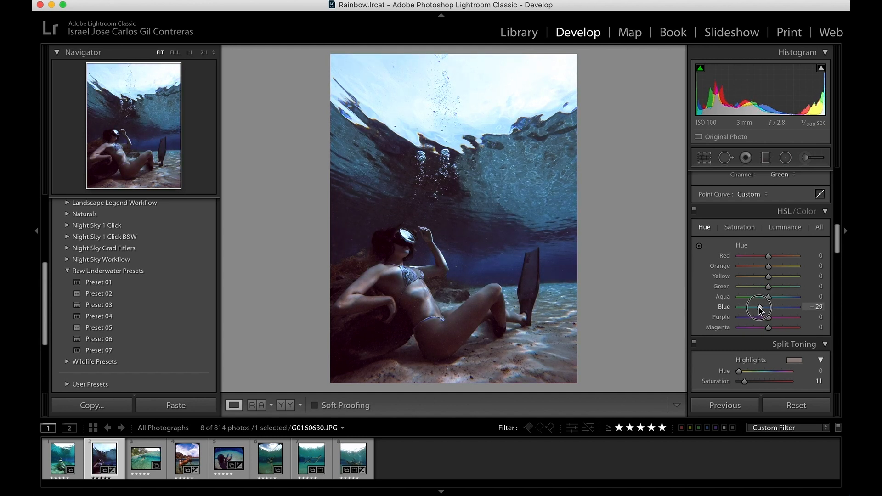
{"action": "left_click_drag", "start_coordinate": [761, 311], "coordinate": [761, 309]}
Raise Texture to +13 and Clarity to +34 for the whole photo
{"action": "scroll", "coordinate": [761, 308], "scroll_direction": "up", "scroll_amount": 10}
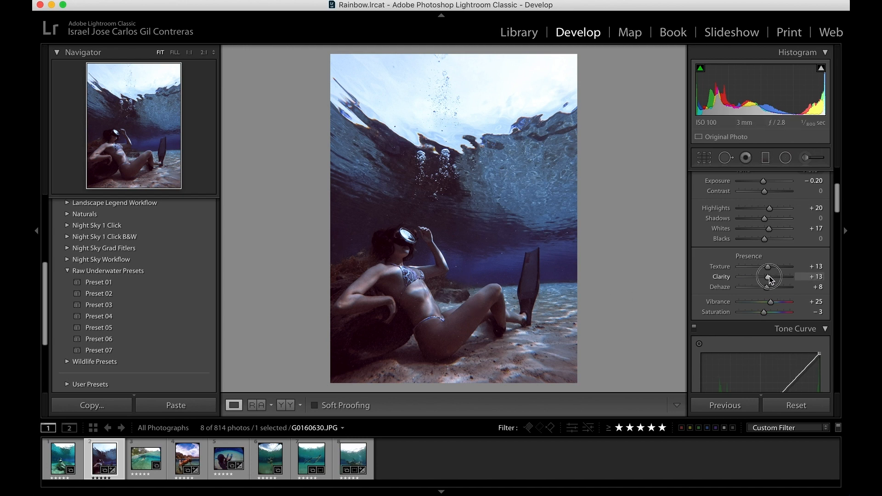
{"action": "left_click_drag", "start_coordinate": [769, 276], "coordinate": [775, 276]}
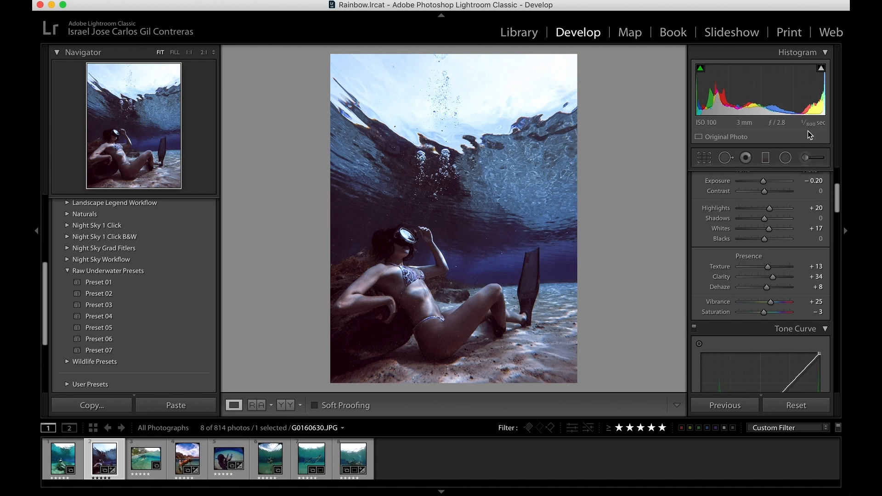
Start an adjustment brush for the diver's skin with a warm colour tint of hue 30° and 15% saturation
{"action": "left_click", "coordinate": [801, 159]}
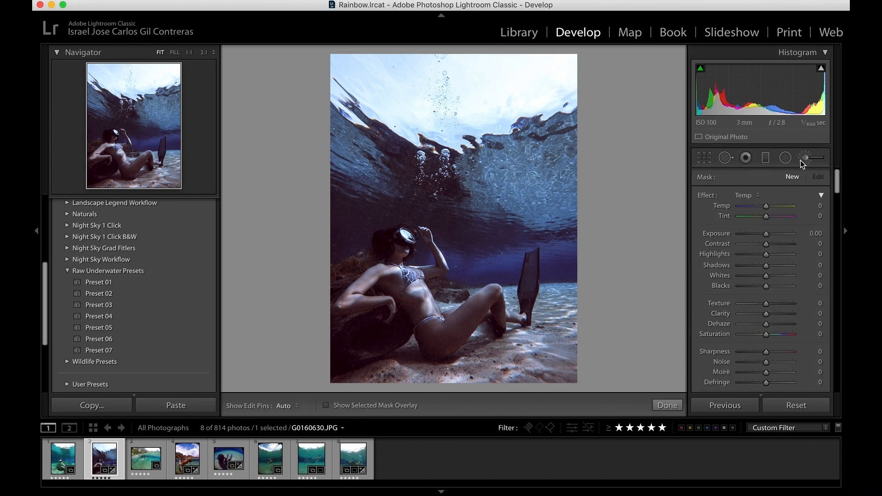
{"action": "key", "text": "z"}
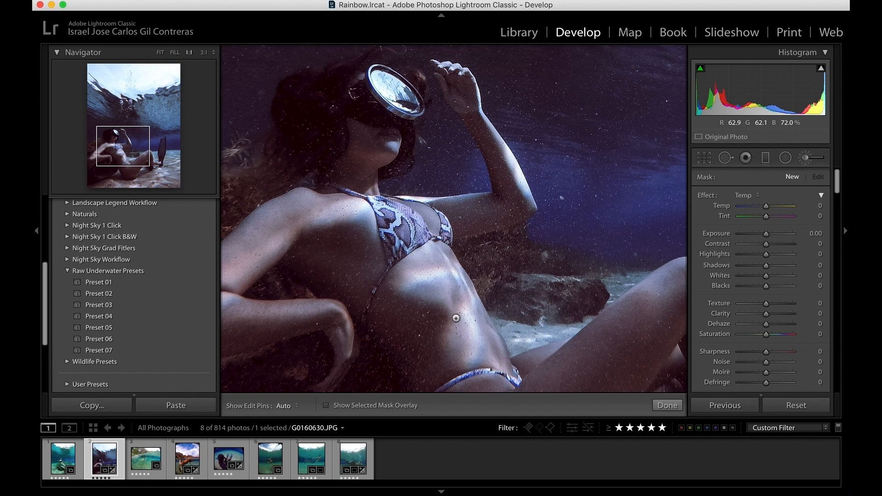
{"action": "scroll", "coordinate": [776, 310], "scroll_direction": "down", "scroll_amount": 5}
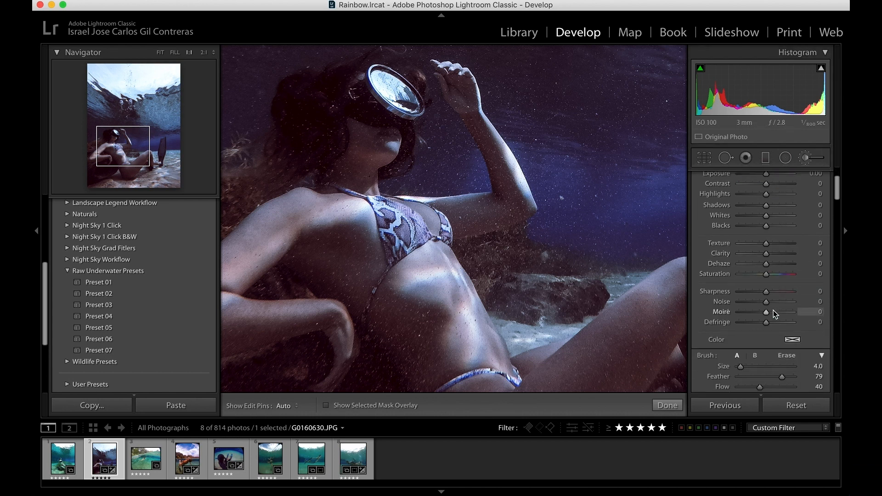
{"action": "left_click", "coordinate": [792, 335]}
{"action": "mouse_move", "coordinate": [591, 370]}
{"action": "left_mouse_down"}
{"action": "mouse_move", "coordinate": [582, 363]}
{"action": "mouse_move", "coordinate": [569, 369]}
{"action": "mouse_move", "coordinate": [577, 374]}
{"action": "left_mouse_up"}
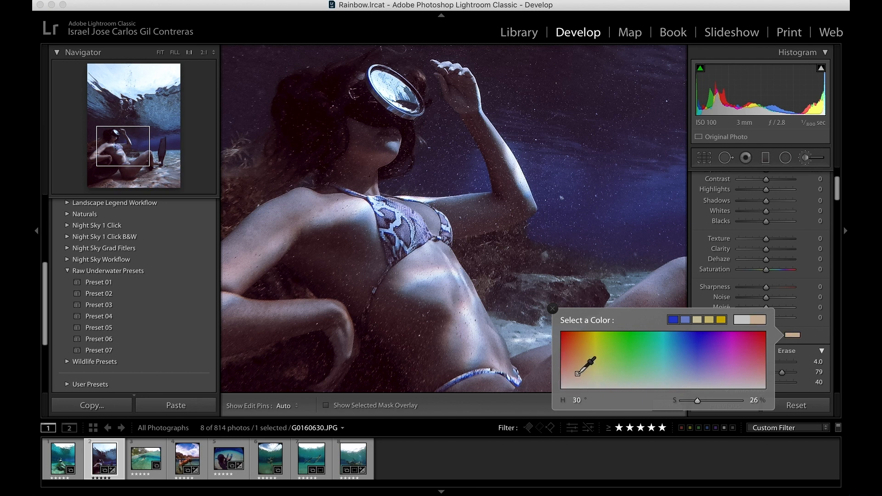
{"action": "left_click_drag", "start_coordinate": [697, 400], "coordinate": [690, 400]}
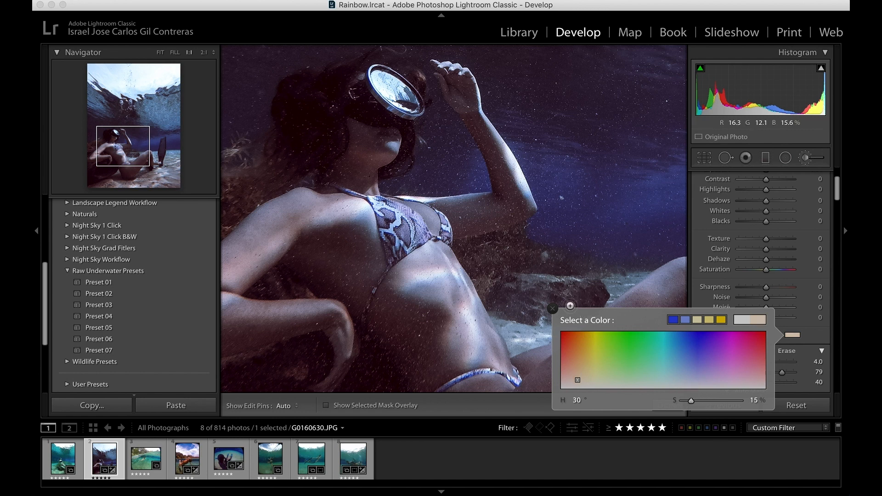
{"action": "left_click", "coordinate": [554, 308]}
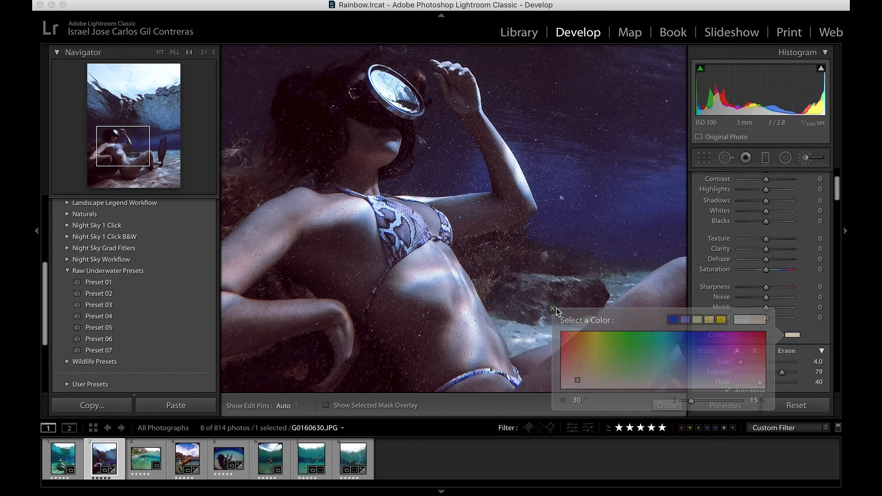
Set the adjustment brush's Saturation to −19 and Exposure to −0.09
{"action": "left_click", "coordinate": [765, 270]}
{"action": "left_click_drag", "start_coordinate": [765, 270], "coordinate": [760, 271]}
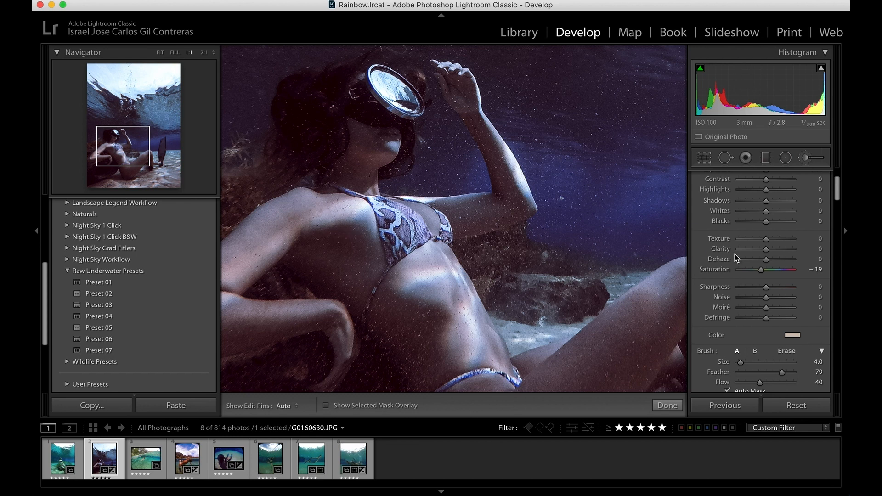
{"action": "scroll", "coordinate": [799, 338], "scroll_direction": "up", "scroll_amount": 3}
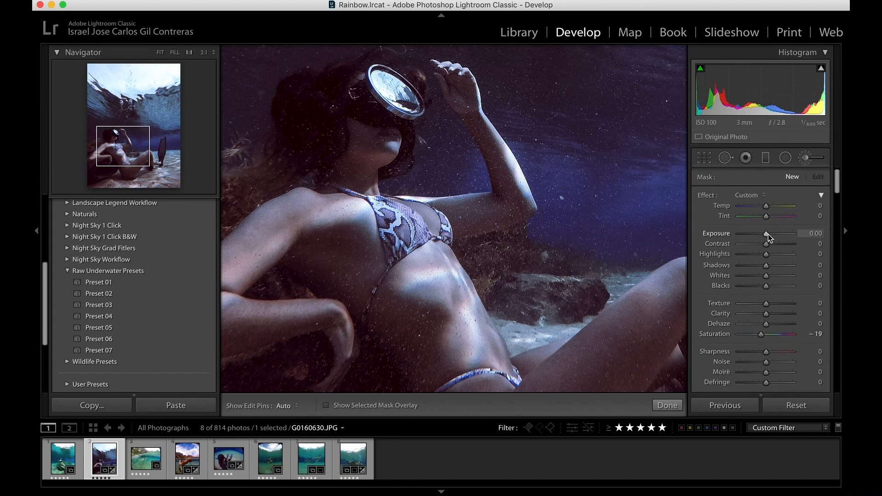
{"action": "left_click", "coordinate": [768, 235]}
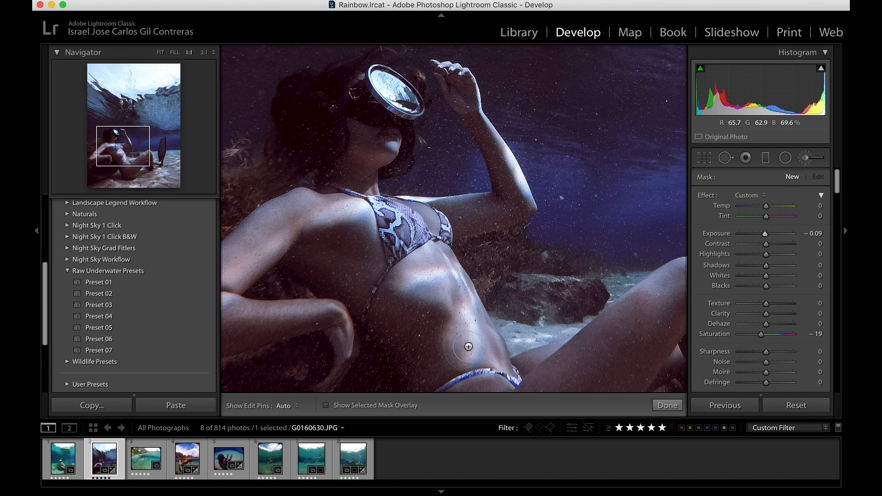
Paint the adjustment brush over the diver's abdomen and torso with a suitably sized brush
{"action": "mouse_move", "coordinate": [479, 354]}
{"action": "left_mouse_down"}
{"action": "mouse_move", "coordinate": [448, 301]}
{"action": "mouse_move", "coordinate": [475, 339]}
{"action": "mouse_move", "coordinate": [460, 297]}
{"action": "mouse_move", "coordinate": [498, 357]}
{"action": "mouse_move", "coordinate": [462, 293]}
{"action": "mouse_move", "coordinate": [485, 329]}
{"action": "mouse_move", "coordinate": [472, 308]}
{"action": "left_mouse_up"}
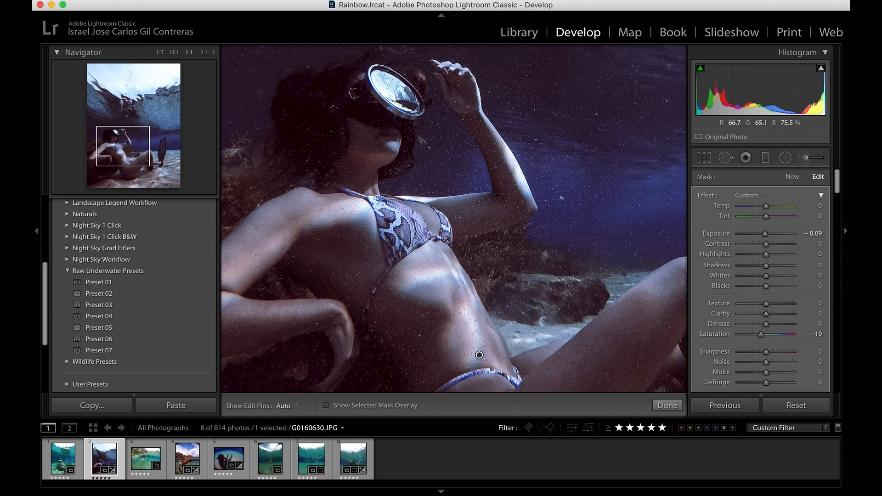
{"action": "mouse_move", "coordinate": [431, 286]}
{"action": "left_mouse_down"}
{"action": "mouse_move", "coordinate": [403, 287]}
{"action": "mouse_move", "coordinate": [453, 276]}
{"action": "mouse_move", "coordinate": [432, 260]}
{"action": "mouse_move", "coordinate": [442, 275]}
{"action": "mouse_move", "coordinate": [420, 282]}
{"action": "mouse_move", "coordinate": [433, 249]}
{"action": "mouse_move", "coordinate": [450, 266]}
{"action": "mouse_move", "coordinate": [468, 320]}
{"action": "mouse_move", "coordinate": [450, 270]}
{"action": "mouse_move", "coordinate": [462, 302]}
{"action": "left_mouse_up"}
{"action": "key", "text": "h"}
{"action": "scroll", "coordinate": [386, 280], "scroll_direction": "up", "scroll_amount": 5}
{"action": "key", "text": "h"}
{"action": "scroll", "coordinate": [418, 290], "scroll_direction": "down", "scroll_amount": 5}
{"action": "key", "text": "h"}
{"action": "scroll", "coordinate": [368, 256], "scroll_direction": "up", "scroll_amount": 5}
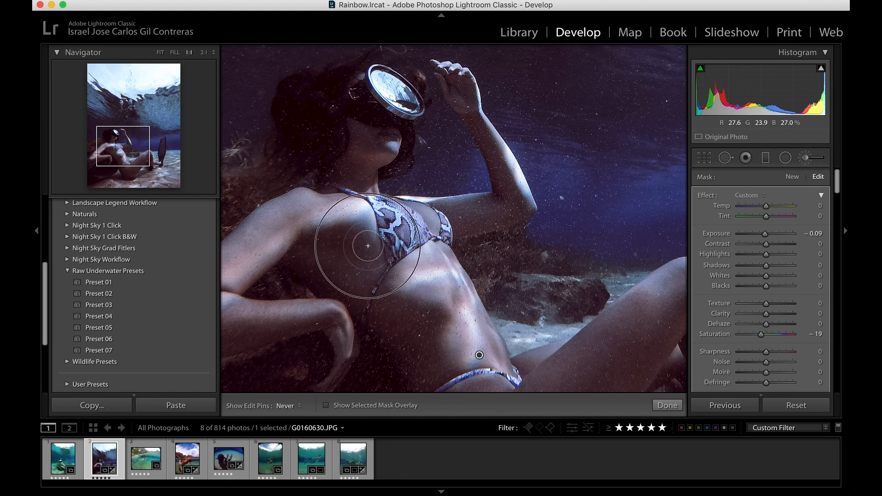
Continue the brush mask over the diver's chest, shoulder and raised arm with the edit pins hidden
{"action": "key", "text": "h"}
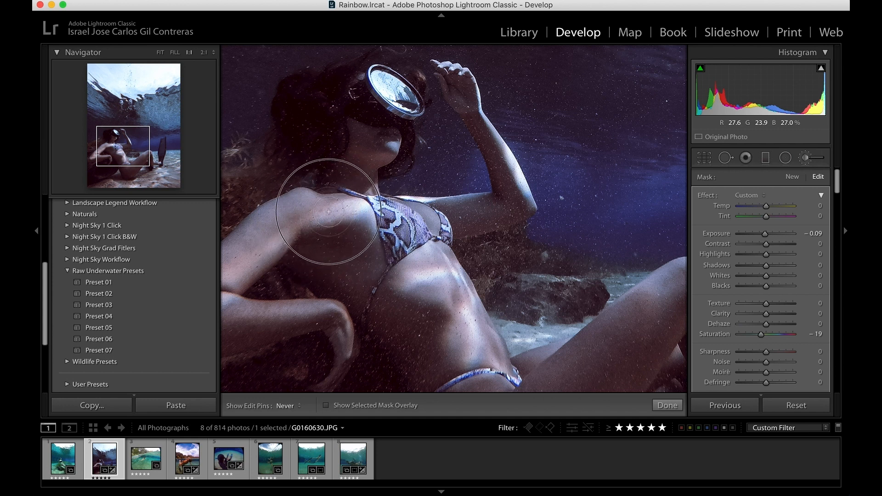
{"action": "scroll", "coordinate": [403, 295], "scroll_direction": "down", "scroll_amount": 4}
{"action": "key", "text": "h"}
{"action": "left_click_drag", "start_coordinate": [440, 301], "coordinate": [379, 272]}
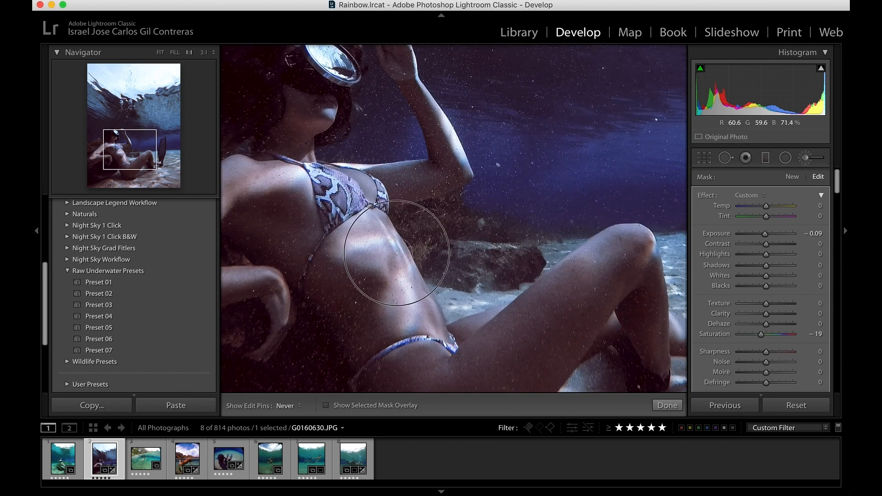
{"action": "key", "text": "h"}
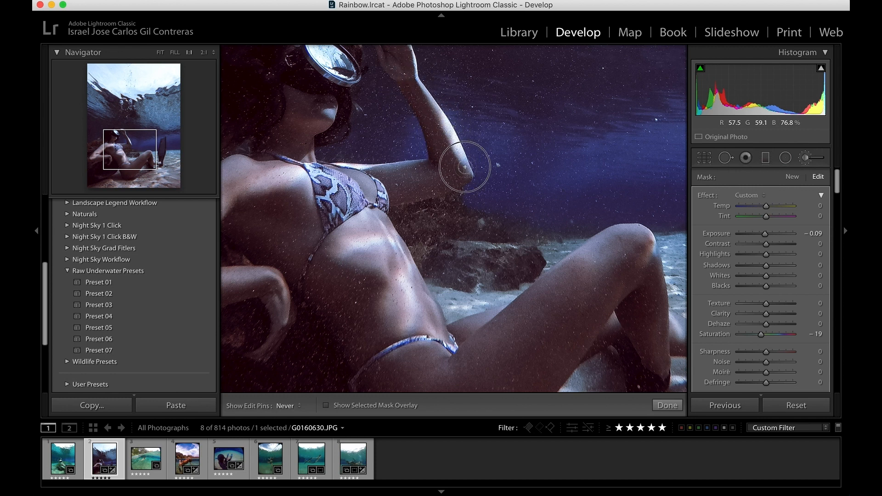
{"action": "mouse_move", "coordinate": [414, 171]}
{"action": "left_mouse_down"}
{"action": "mouse_move", "coordinate": [368, 162]}
{"action": "mouse_move", "coordinate": [390, 182]}
{"action": "left_mouse_up"}
Extend the skin brush mask over the diver's lower leg and ankle beside the fin
{"action": "key", "text": "space"}
{"action": "left_click_drag", "start_coordinate": [443, 195], "coordinate": [482, 197]}
{"action": "key", "text": "backslash"}
{"action": "key", "text": "backslash"}
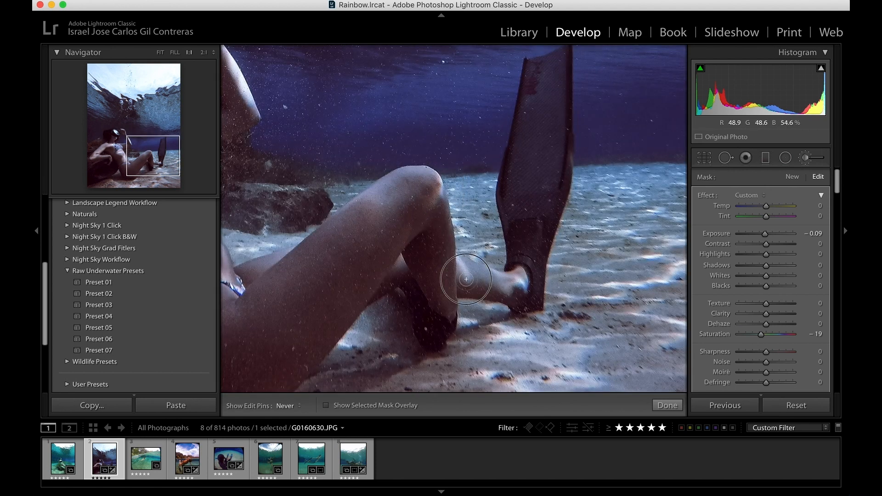
{"action": "mouse_move", "coordinate": [467, 273]}
{"action": "left_mouse_down"}
{"action": "mouse_move", "coordinate": [459, 264]}
{"action": "mouse_move", "coordinate": [522, 287]}
{"action": "left_mouse_up"}
{"action": "left_click", "coordinate": [486, 276]}
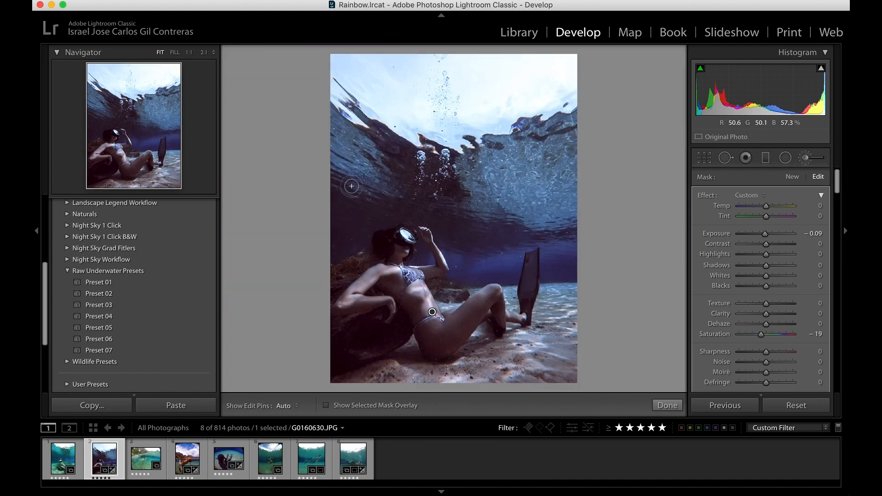
Brush the diver's face and neck, and compare the whole photo before and after the edits
{"action": "left_click", "coordinate": [363, 287]}
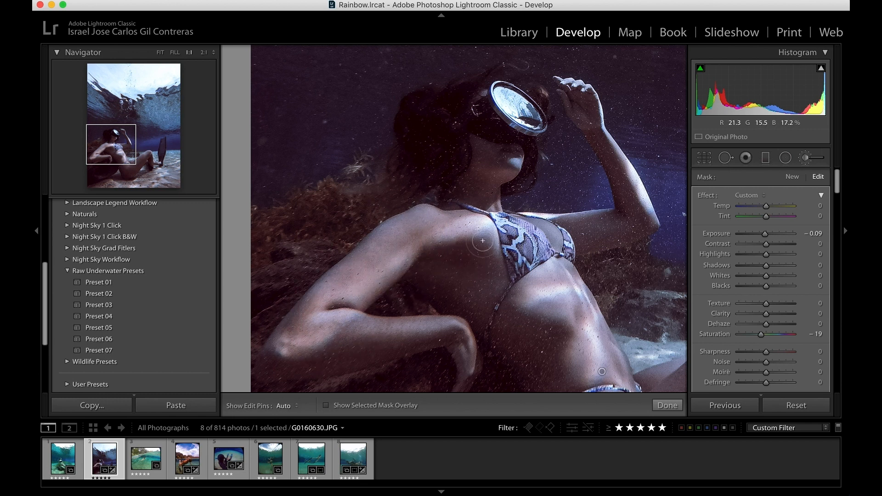
{"action": "left_click_drag", "start_coordinate": [519, 161], "coordinate": [516, 161]}
{"action": "key", "text": "z"}
{"action": "key", "text": "backslash"}
{"action": "key", "text": "backslash"}
Set the skin brush's Exposure to −0.38 and Saturation to −32
{"action": "left_click_drag", "start_coordinate": [764, 233], "coordinate": [763, 237]}
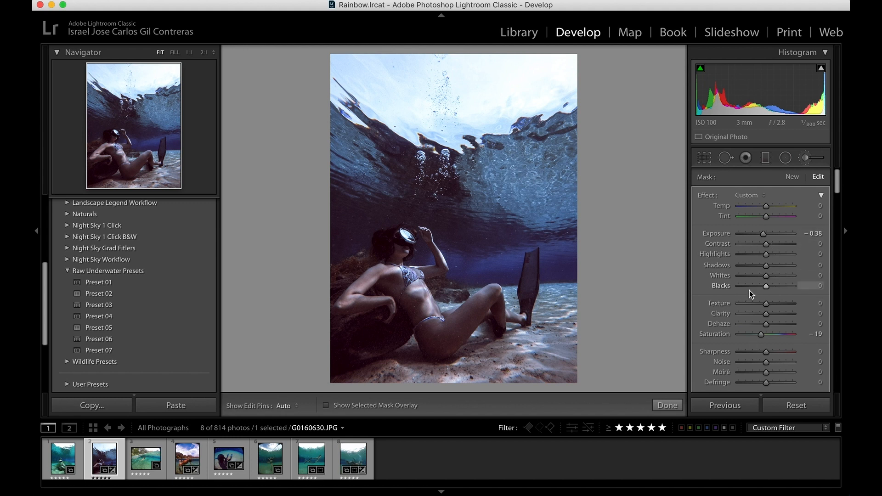
{"action": "scroll", "coordinate": [749, 313], "scroll_direction": "down", "scroll_amount": 1}
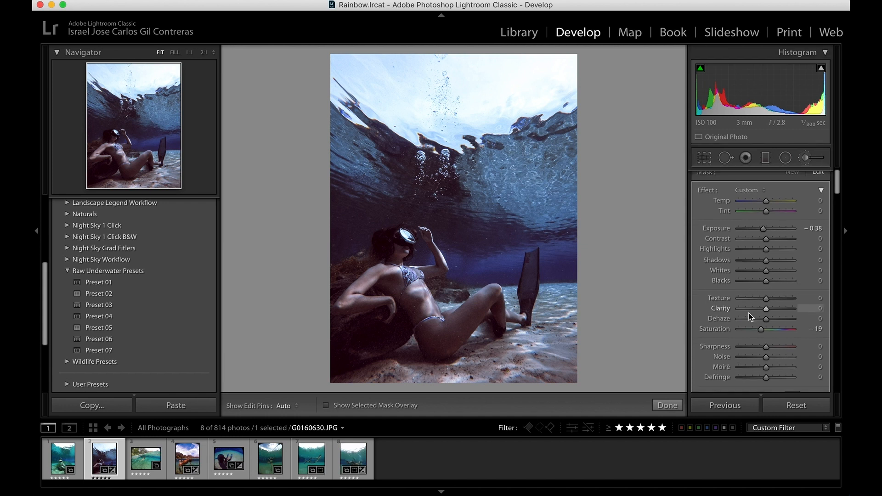
{"action": "mouse_move", "coordinate": [762, 327]}
{"action": "left_mouse_down"}
{"action": "mouse_move", "coordinate": [776, 327]}
{"action": "mouse_move", "coordinate": [761, 328]}
{"action": "left_mouse_up"}
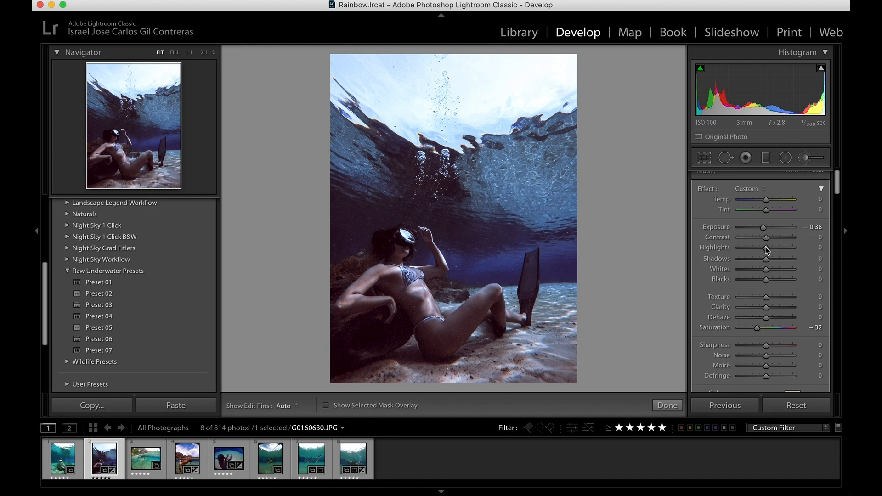
Adjust the skin brush's Shadows and shift its Temp slightly toward warm
{"action": "mouse_move", "coordinate": [765, 259]}
{"action": "left_mouse_down"}
{"action": "mouse_move", "coordinate": [775, 263]}
{"action": "mouse_move", "coordinate": [764, 265]}
{"action": "left_mouse_up"}
{"action": "left_click_drag", "start_coordinate": [765, 199], "coordinate": [763, 201]}
{"action": "left_click_drag", "start_coordinate": [768, 202], "coordinate": [771, 203]}
{"action": "left_click_drag", "start_coordinate": [770, 203], "coordinate": [770, 202]}
Turn the brush adjustments off and on to compare the diver's skin tone with and without them
{"action": "scroll", "coordinate": [764, 330], "scroll_direction": "down", "scroll_amount": 10}
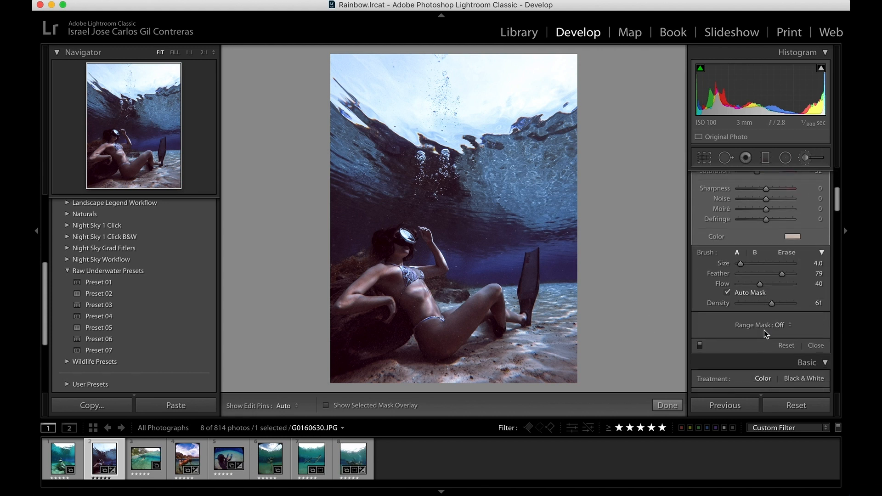
{"action": "scroll", "coordinate": [764, 330], "scroll_direction": "up", "scroll_amount": 1}
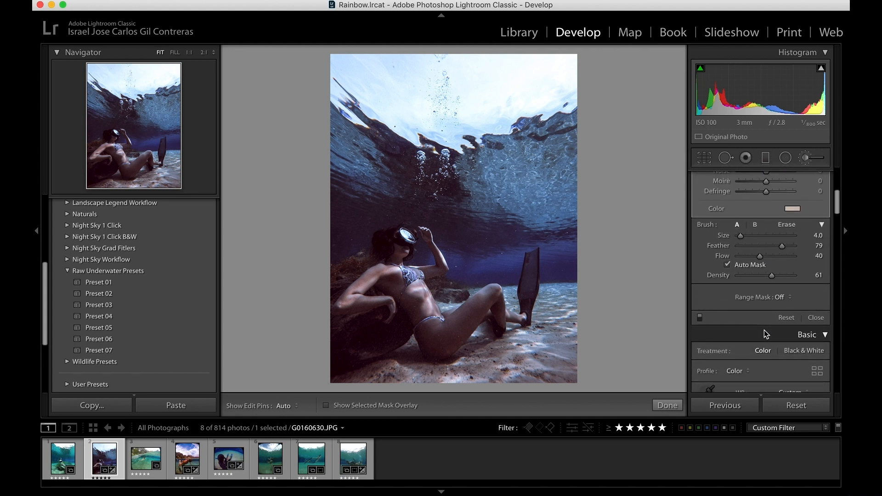
{"action": "left_click", "coordinate": [700, 317]}
{"action": "left_click", "coordinate": [700, 318]}
{"action": "left_click", "coordinate": [699, 318]}
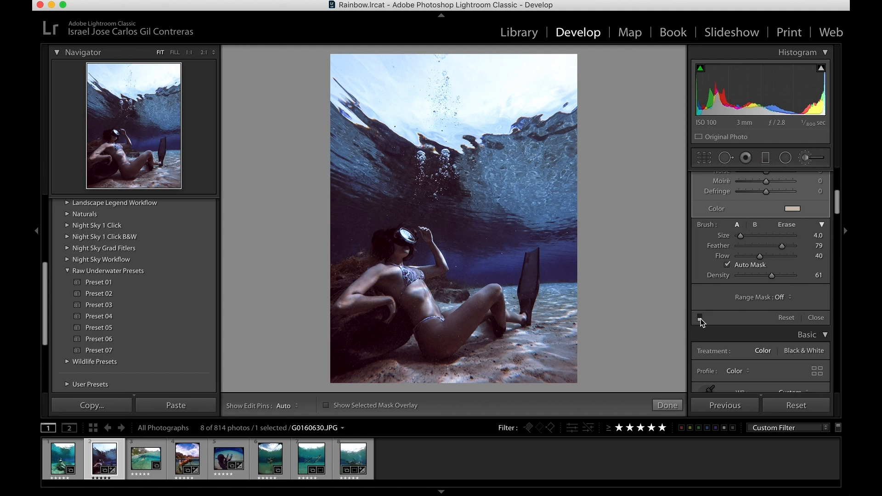
{"action": "left_click", "coordinate": [700, 317]}
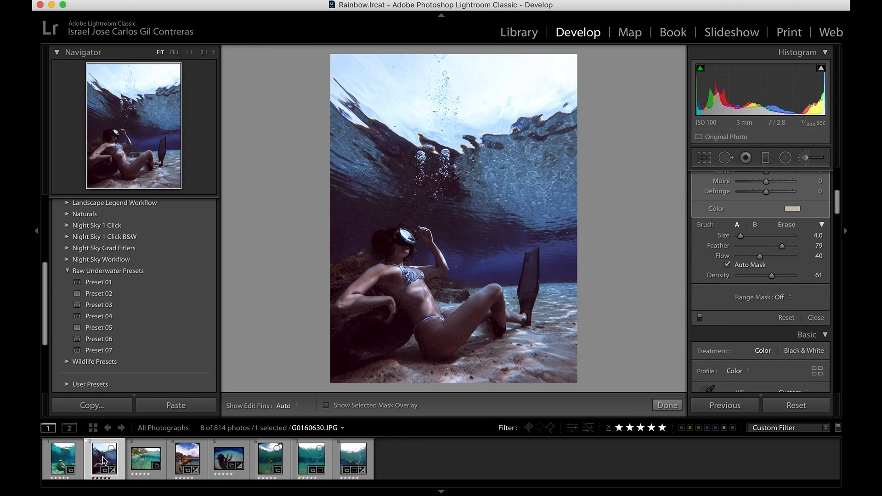
Open photo G0573874.JPG with the two swimming freedivers and apply Preset 04 from Raw Underwater Presets
{"action": "left_click", "coordinate": [227, 458]}
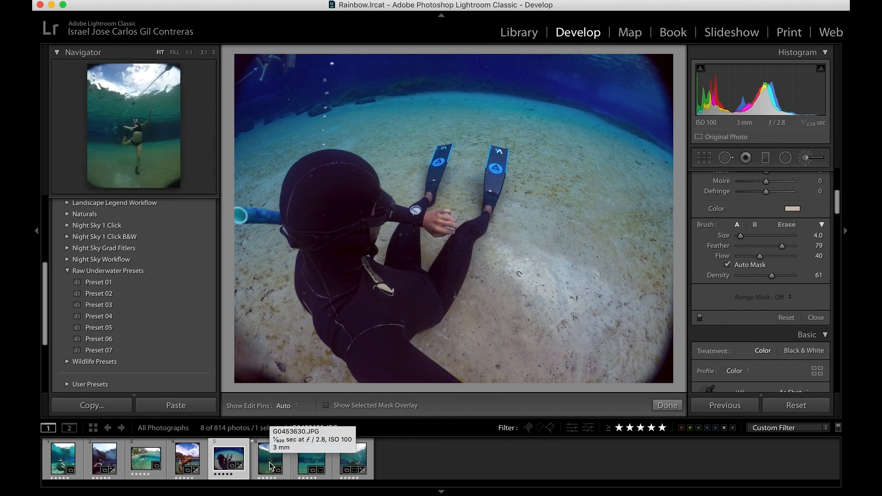
{"action": "left_click", "coordinate": [318, 465]}
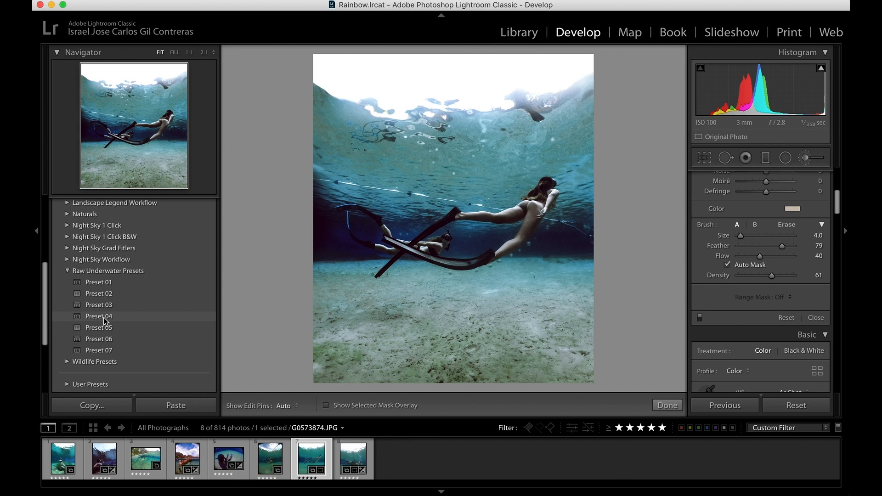
{"action": "left_click", "coordinate": [103, 316]}
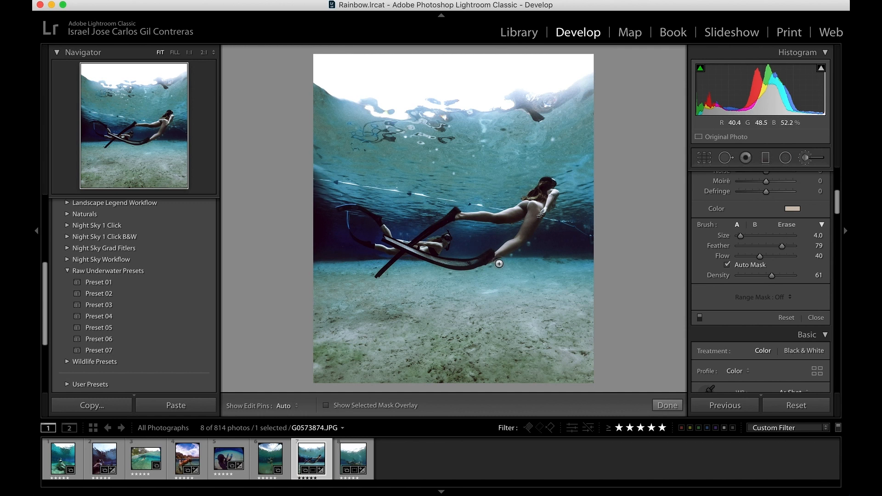
Close the adjustment brush and set the HSL hue to +24 for Aqua and +4 for Blue
{"action": "left_click", "coordinate": [667, 405]}
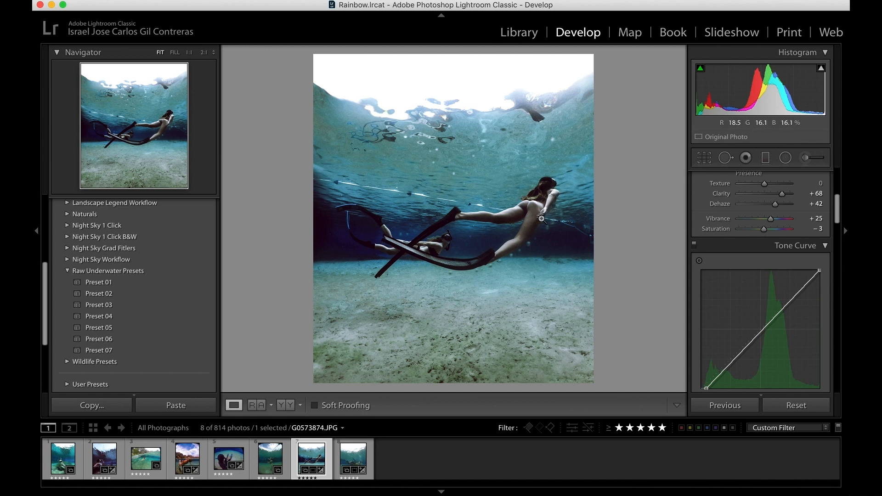
{"action": "scroll", "coordinate": [753, 292], "scroll_direction": "down", "scroll_amount": 10}
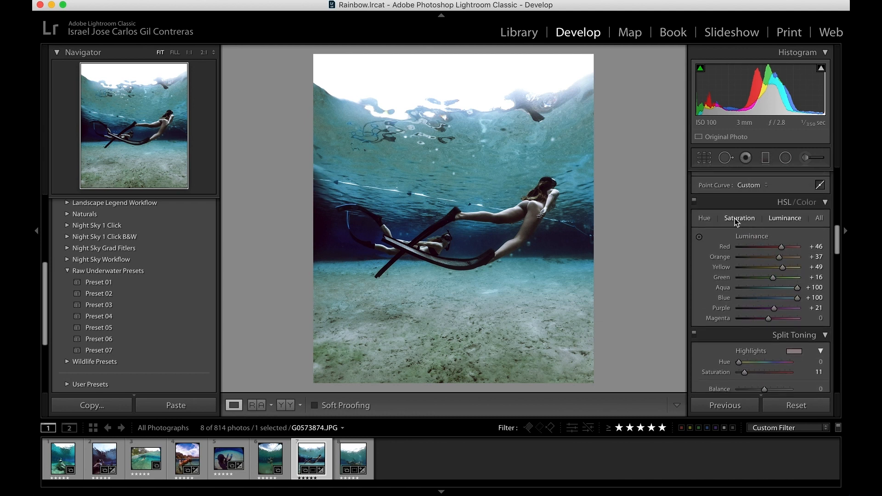
{"action": "left_click", "coordinate": [706, 219]}
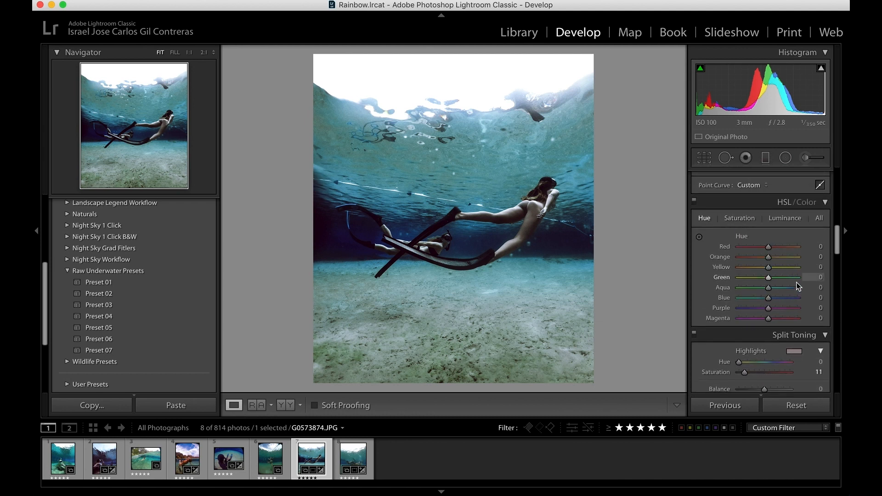
{"action": "mouse_move", "coordinate": [768, 290]}
{"action": "left_mouse_down"}
{"action": "mouse_move", "coordinate": [777, 290]}
{"action": "mouse_move", "coordinate": [766, 289]}
{"action": "mouse_move", "coordinate": [776, 289]}
{"action": "mouse_move", "coordinate": [770, 299]}
{"action": "left_mouse_up"}
{"action": "scroll", "coordinate": [769, 296], "scroll_direction": "up", "scroll_amount": 2}
{"action": "scroll", "coordinate": [765, 233], "scroll_direction": "up", "scroll_amount": 10}
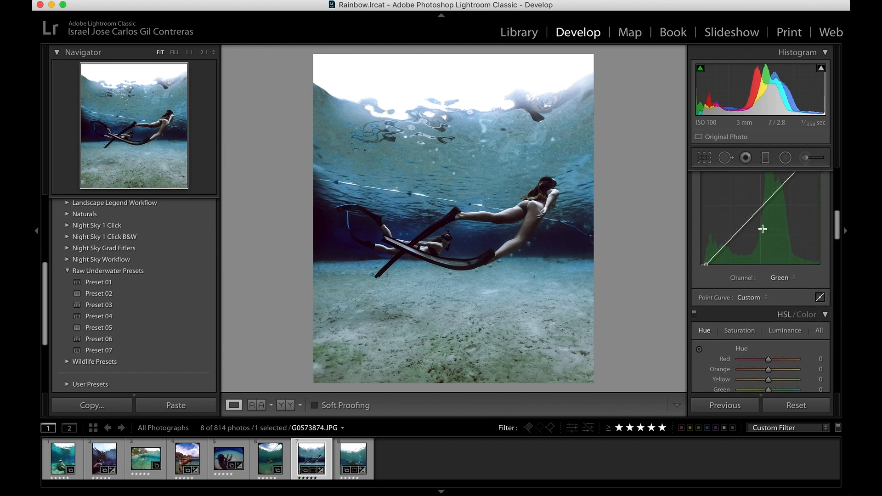
Set the Split Toning highlights hue to 310
{"action": "scroll", "coordinate": [763, 229], "scroll_direction": "up", "scroll_amount": 15}
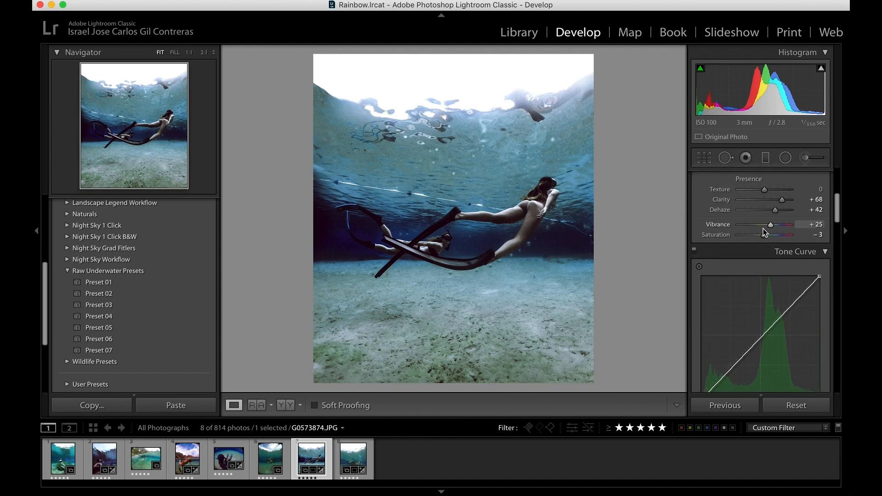
{"action": "scroll", "coordinate": [762, 228], "scroll_direction": "down", "scroll_amount": 20}
{"action": "scroll", "coordinate": [763, 228], "scroll_direction": "down", "scroll_amount": 20}
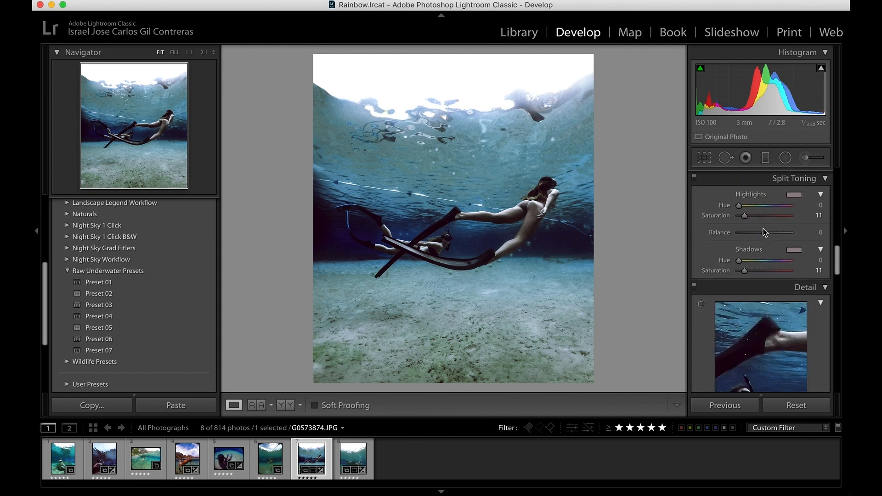
{"action": "scroll", "coordinate": [763, 228], "scroll_direction": "up", "scroll_amount": 6}
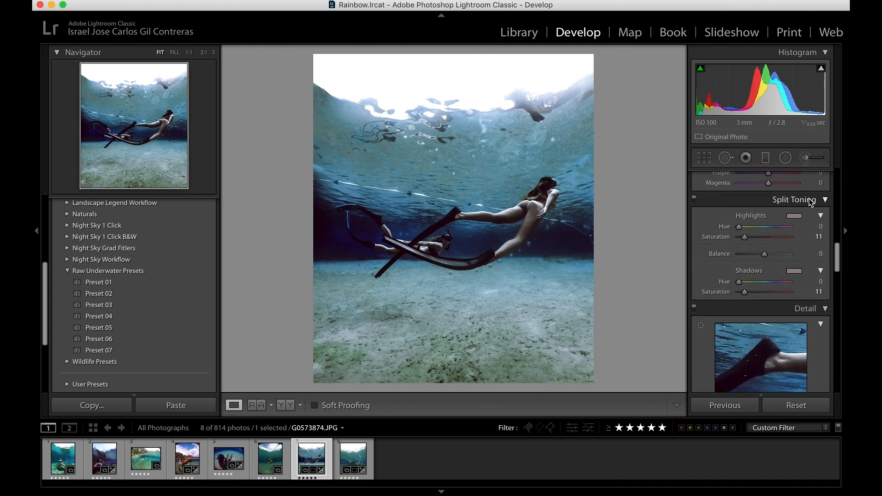
{"action": "left_click", "coordinate": [178, 329]}
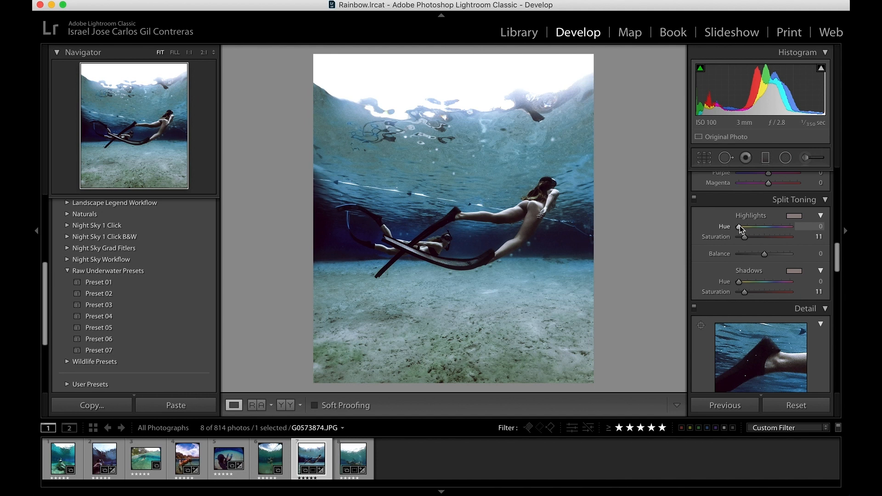
{"action": "left_click_drag", "start_coordinate": [740, 226], "coordinate": [784, 226]}
Switch Split Toning off and on repeatedly to compare its effect on the photo
{"action": "left_click", "coordinate": [694, 199]}
{"action": "left_click", "coordinate": [694, 200]}
{"action": "left_click", "coordinate": [694, 201]}
{"action": "left_click", "coordinate": [694, 201]}
{"action": "scroll", "coordinate": [748, 214], "scroll_direction": "up", "scroll_amount": 2}
{"action": "scroll", "coordinate": [748, 213], "scroll_direction": "up", "scroll_amount": 4}
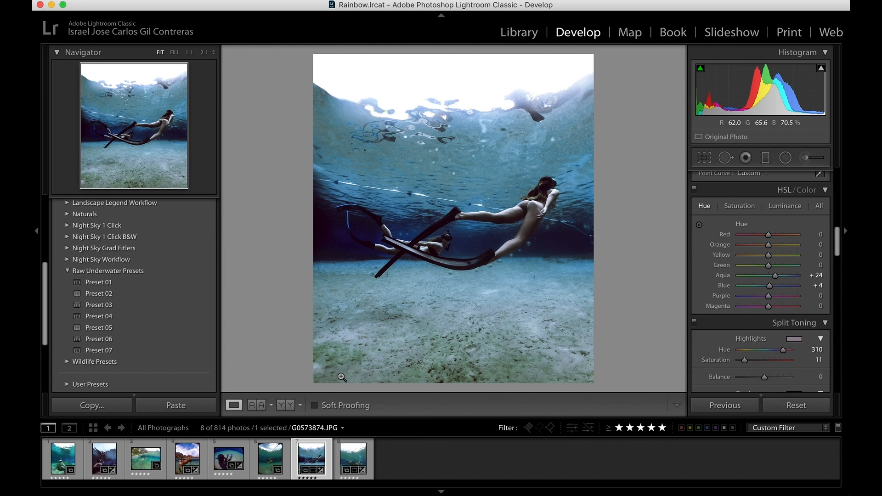
Draw a graduated filter upward from the photo's bottom edge over the sandy seabed and adjust its extent
{"action": "left_click", "coordinate": [765, 158]}
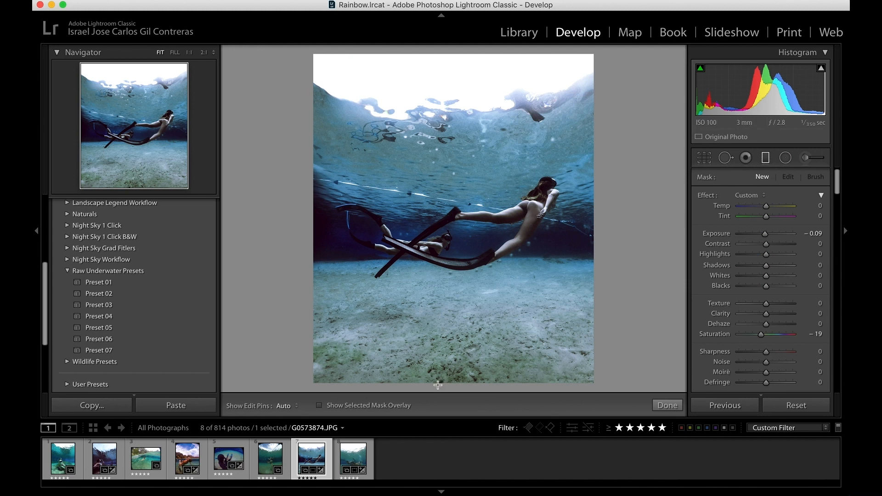
{"action": "left_click_drag", "start_coordinate": [438, 384], "coordinate": [438, 204]}
{"action": "left_click_drag", "start_coordinate": [437, 294], "coordinate": [438, 286]}
{"action": "left_click_drag", "start_coordinate": [454, 197], "coordinate": [444, 277]}
{"action": "left_click_drag", "start_coordinate": [438, 326], "coordinate": [438, 298]}
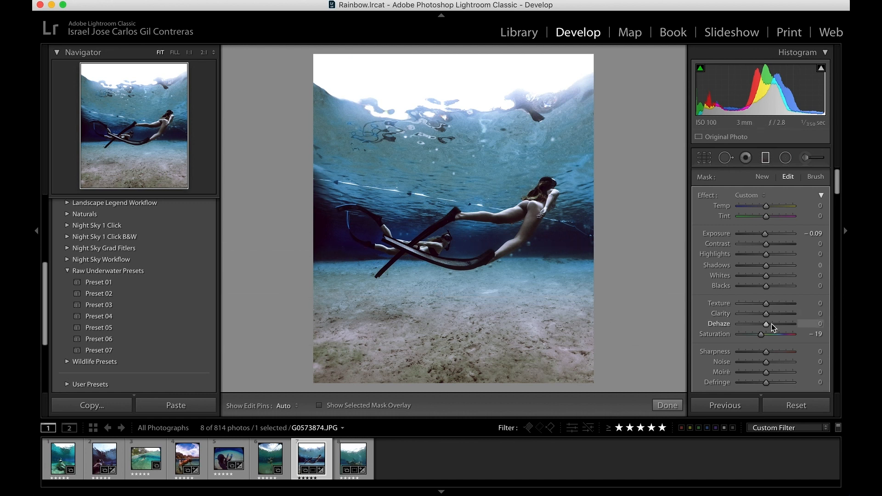
Remove the graduated filter's colour tint by setting the tint saturation to 0%
{"action": "scroll", "coordinate": [773, 331], "scroll_direction": "down", "scroll_amount": 3}
{"action": "scroll", "coordinate": [776, 328], "scroll_direction": "down", "scroll_amount": 2}
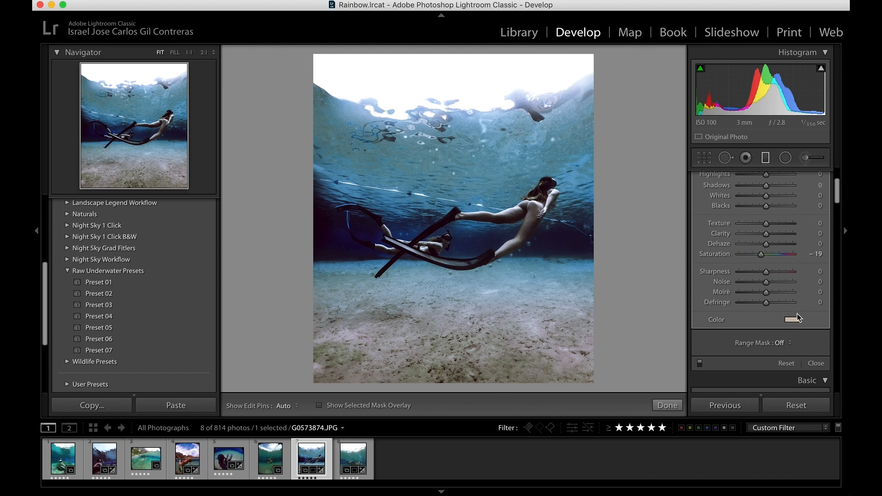
{"action": "left_click", "coordinate": [797, 320]}
{"action": "left_click_drag", "start_coordinate": [691, 386], "coordinate": [615, 390]}
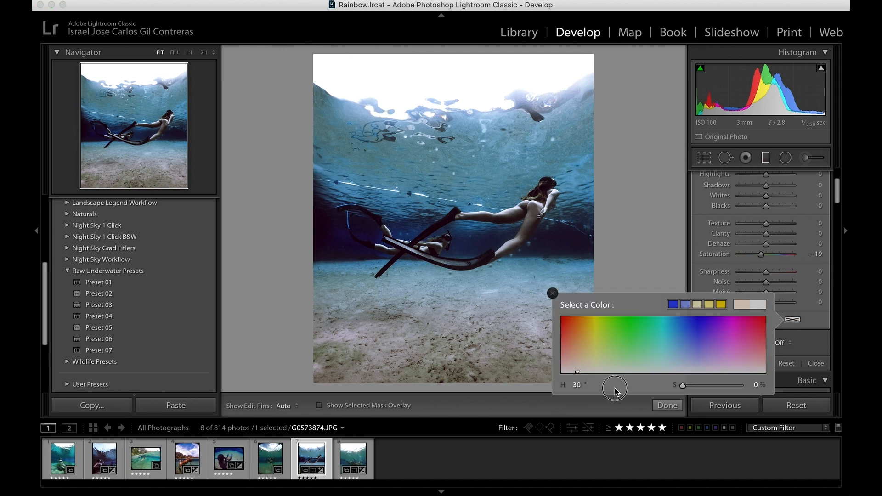
{"action": "left_click", "coordinate": [552, 293]}
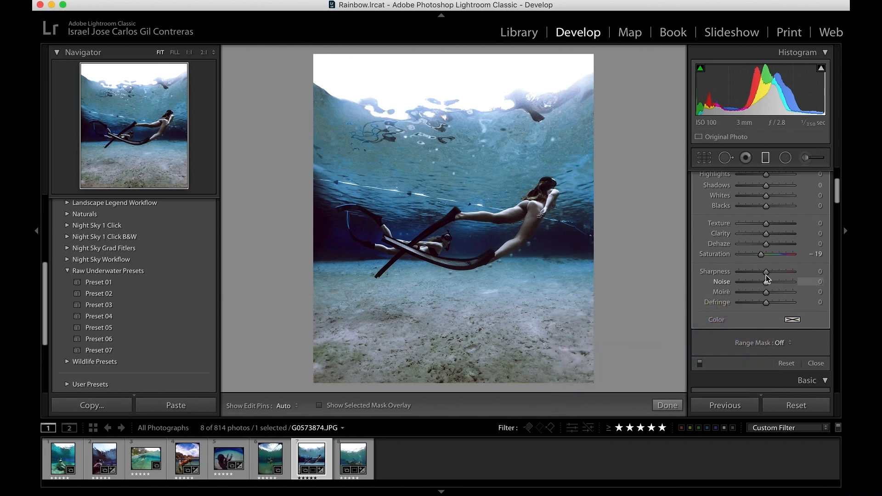
Lower the seabed graduated filter's Saturation to −46
{"action": "scroll", "coordinate": [782, 216], "scroll_direction": "up", "scroll_amount": 5}
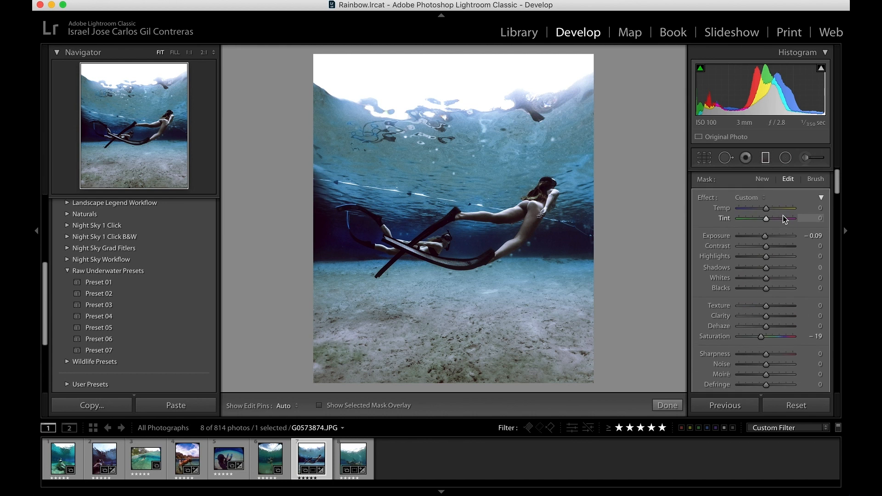
{"action": "scroll", "coordinate": [738, 284], "scroll_direction": "down", "scroll_amount": 3}
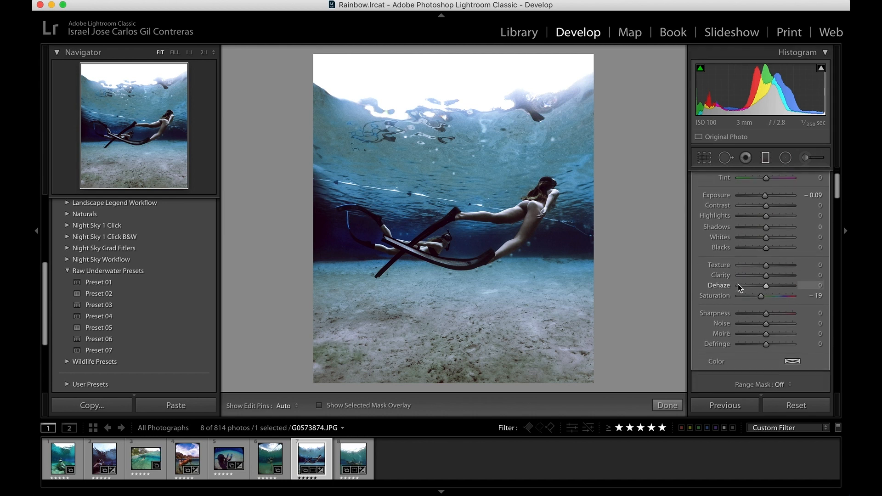
{"action": "left_click_drag", "start_coordinate": [762, 287], "coordinate": [752, 286]}
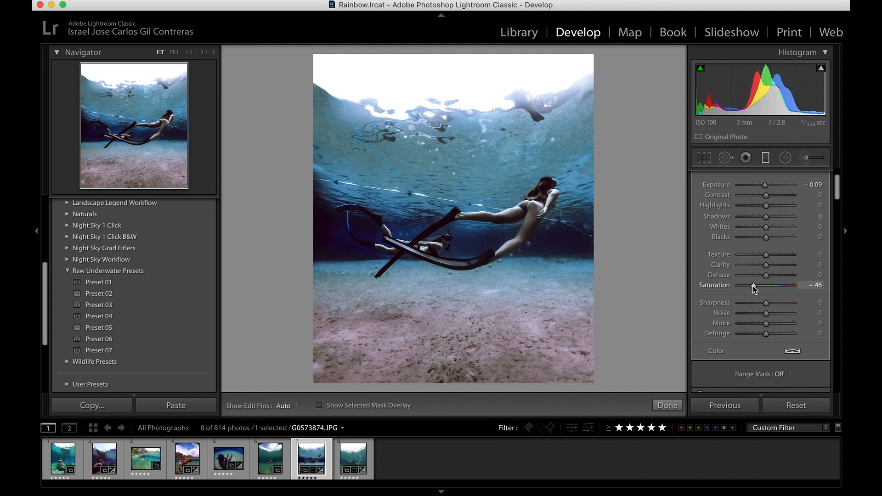
Set the seabed graduated filter's Temp to −55, Exposure to 0.60, Dehaze to 18 and Clarity to −2
{"action": "scroll", "coordinate": [752, 285], "scroll_direction": "up", "scroll_amount": 3}
{"action": "left_click_drag", "start_coordinate": [765, 207], "coordinate": [770, 235]}
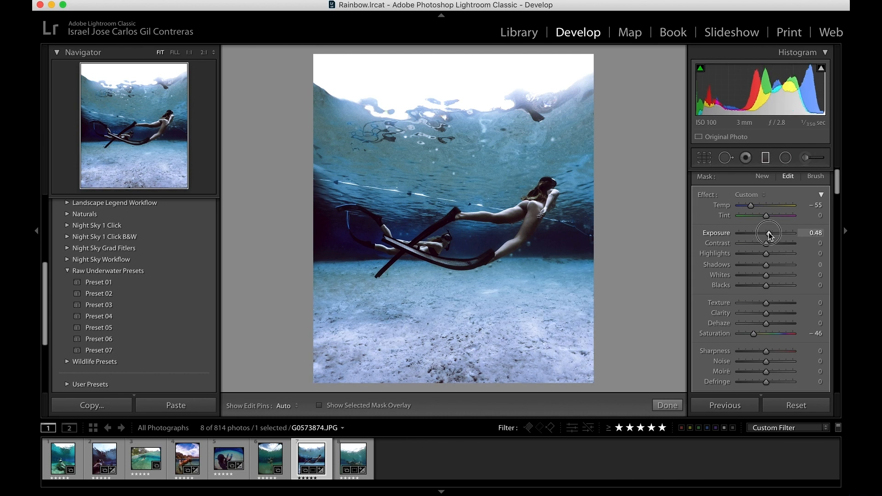
{"action": "left_click_drag", "start_coordinate": [770, 235], "coordinate": [771, 236]}
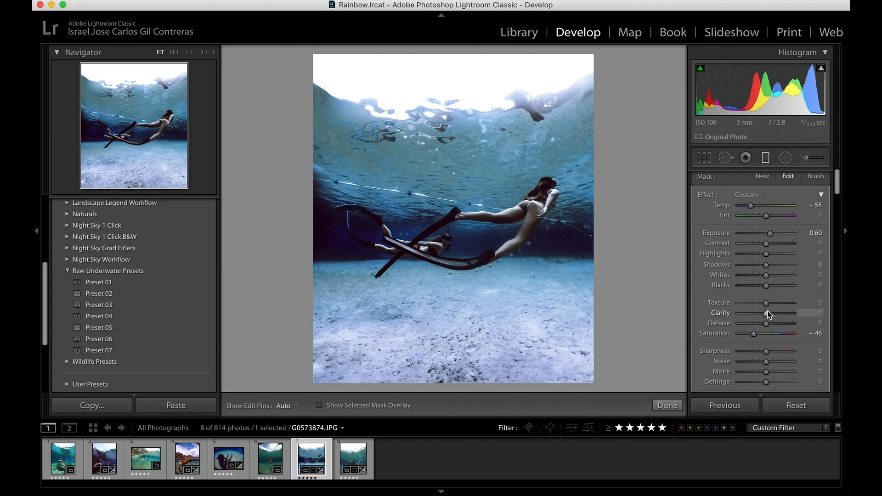
{"action": "left_click_drag", "start_coordinate": [767, 323], "coordinate": [770, 321]}
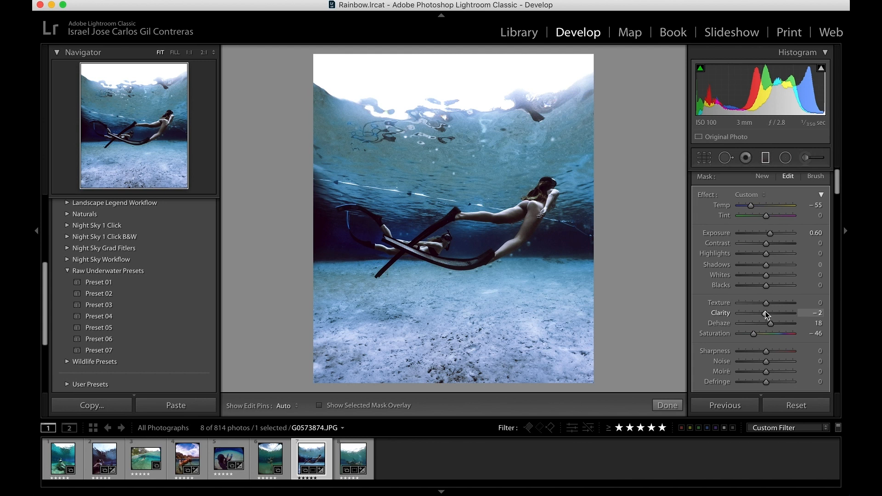
Tint the seabed graduated filter light blue with a hue of 203° and a colour saturation of 47%
{"action": "scroll", "coordinate": [768, 324], "scroll_direction": "down", "scroll_amount": 5}
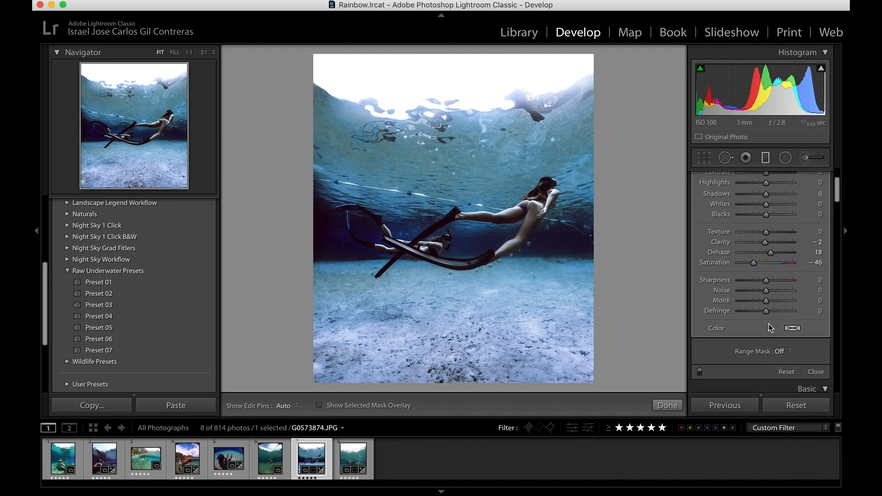
{"action": "scroll", "coordinate": [769, 326], "scroll_direction": "up", "scroll_amount": 2}
{"action": "left_click", "coordinate": [791, 357]}
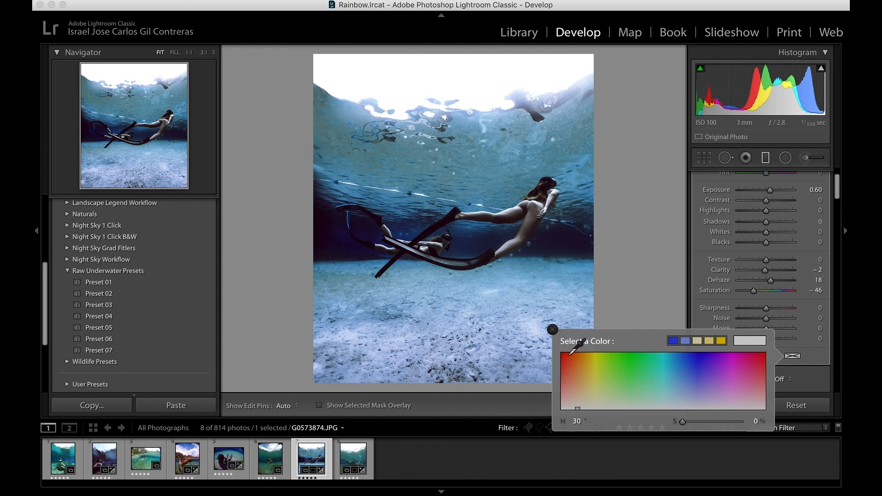
{"action": "left_click_drag", "start_coordinate": [572, 354], "coordinate": [676, 382]}
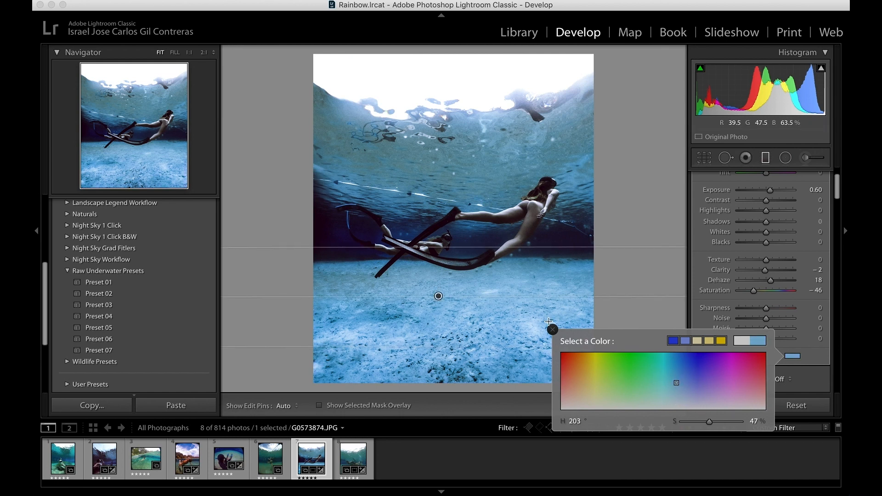
{"action": "left_click", "coordinate": [552, 329]}
Set the seabed filter's Saturation to −63 and Whites to 36, and finish the graduated filter
{"action": "mouse_move", "coordinate": [754, 291]}
{"action": "left_mouse_down"}
{"action": "mouse_move", "coordinate": [766, 292]}
{"action": "mouse_move", "coordinate": [750, 293]}
{"action": "left_mouse_up"}
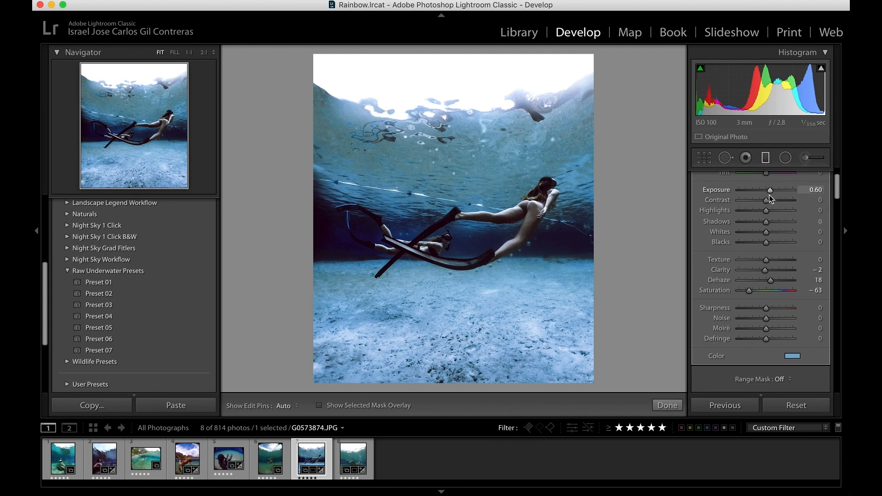
{"action": "left_click_drag", "start_coordinate": [766, 232], "coordinate": [775, 233]}
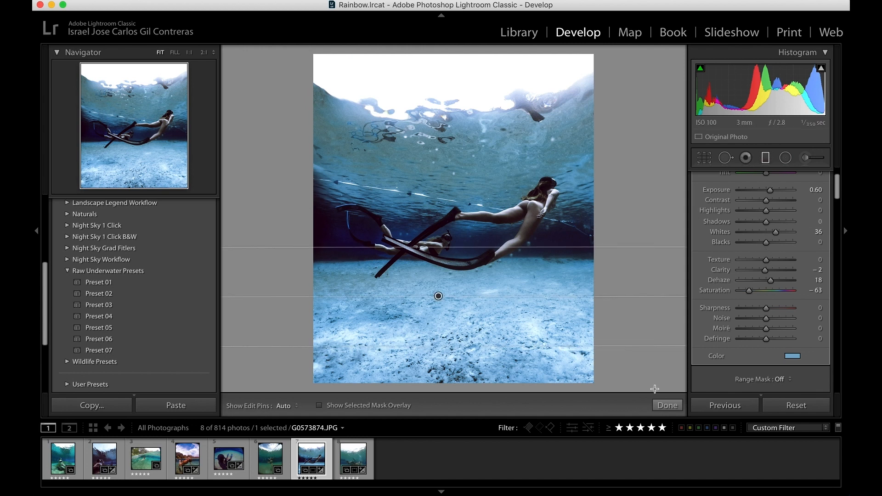
{"action": "left_click", "coordinate": [664, 405]}
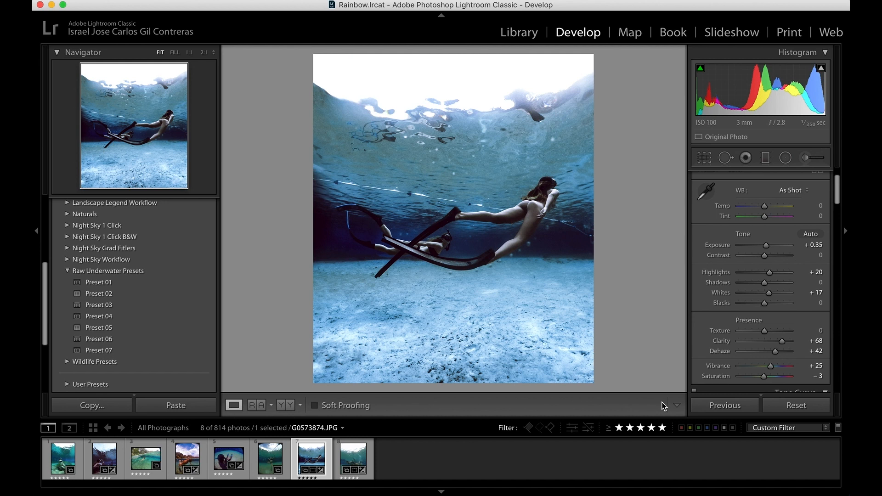
Start a new adjustment brush and choose a pale, warm skin tone as its tint colour
{"action": "left_click", "coordinate": [808, 159]}
{"action": "scroll", "coordinate": [768, 296], "scroll_direction": "down", "scroll_amount": 5}
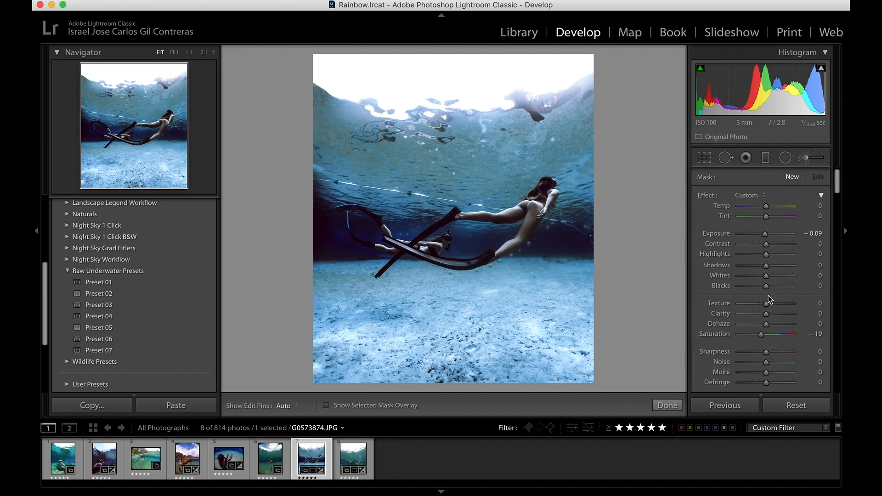
{"action": "left_click", "coordinate": [792, 316]}
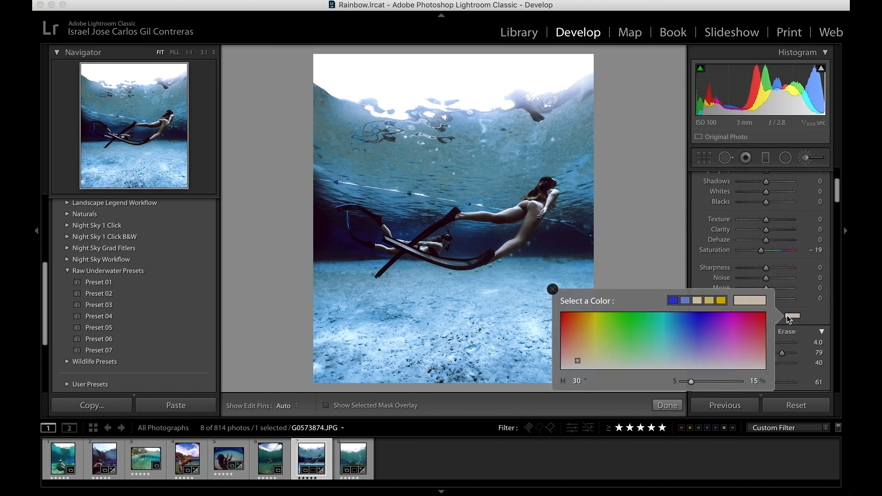
{"action": "left_click", "coordinate": [576, 358]}
{"action": "left_click", "coordinate": [552, 289]}
{"action": "scroll", "coordinate": [765, 219], "scroll_direction": "up", "scroll_amount": 2}
{"action": "scroll", "coordinate": [765, 219], "scroll_direction": "up", "scroll_amount": 1}
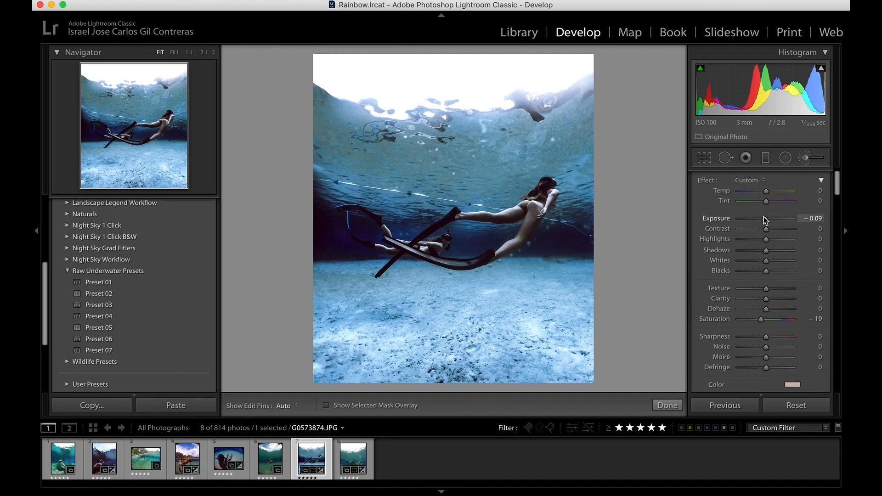
Brush the skin tone correction over the foremost diver's body and set its Exposure to −0.56 and Saturation to −39
{"action": "left_click", "coordinate": [540, 202]}
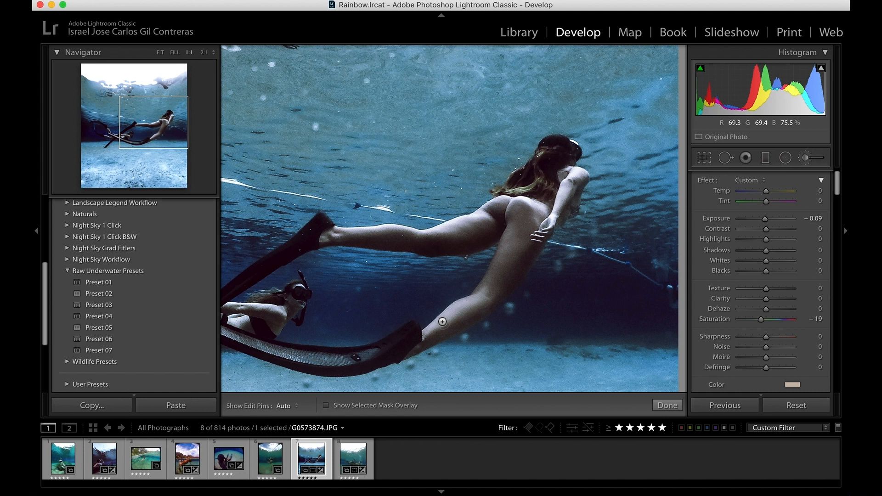
{"action": "key", "text": "h"}
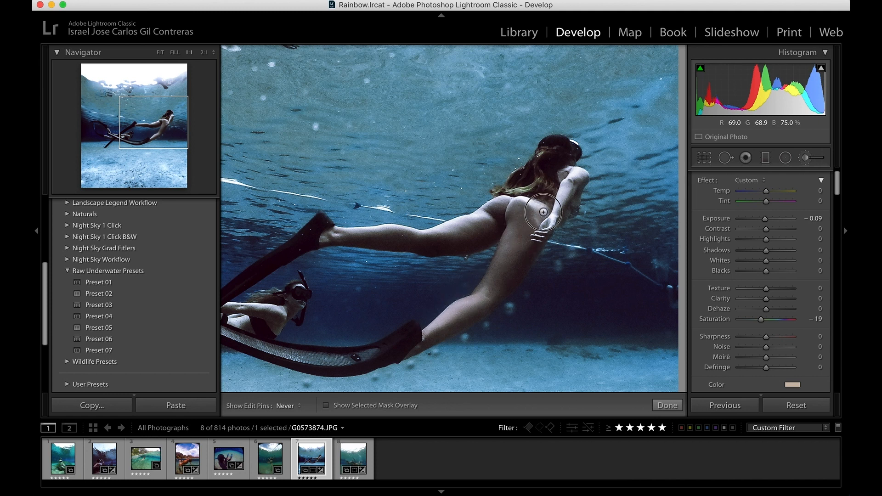
{"action": "key", "text": "h"}
{"action": "left_click_drag", "start_coordinate": [765, 224], "coordinate": [762, 224]}
{"action": "left_click_drag", "start_coordinate": [761, 320], "coordinate": [755, 323]}
Examine the diver's corrected skin with the edit pin hidden and shown, check the whole photo, and close the brush
{"action": "key", "text": "h"}
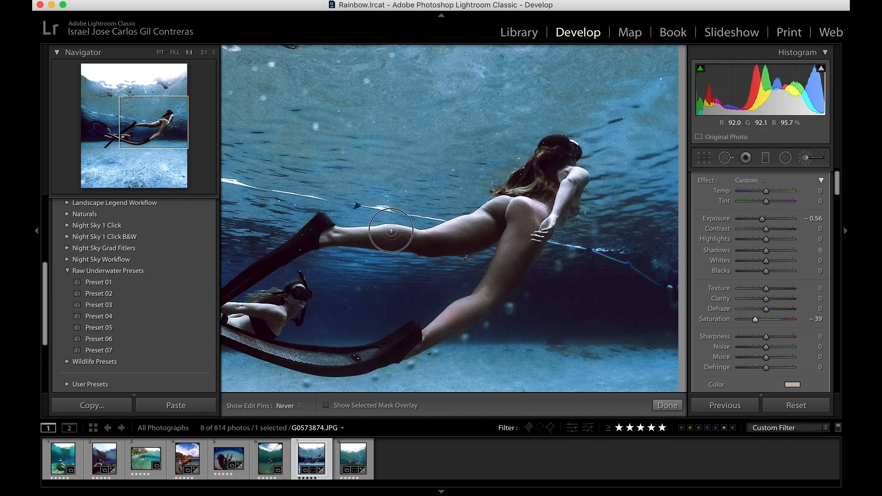
{"action": "key", "text": "h"}
{"action": "key", "text": "h"}
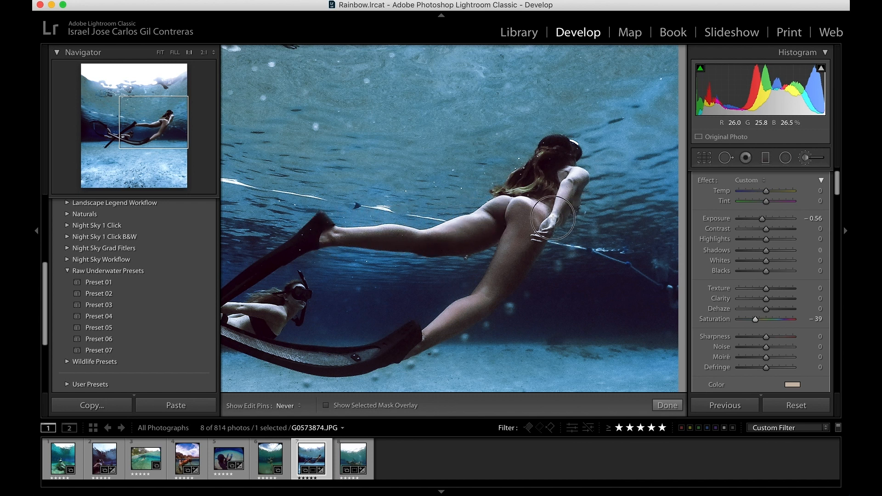
{"action": "key", "text": "h"}
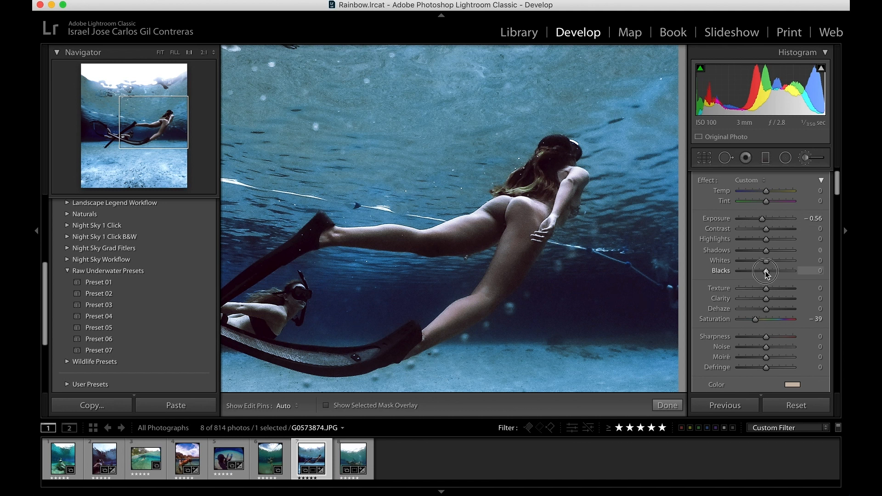
{"action": "scroll", "coordinate": [707, 349], "scroll_direction": "down", "scroll_amount": 5}
{"action": "key", "text": "h"}
{"action": "key", "text": "h"}
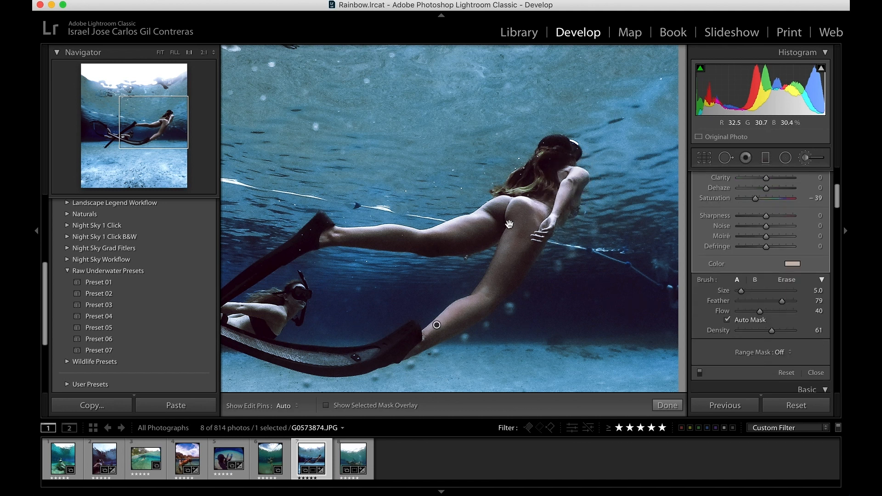
{"action": "key", "text": "z"}
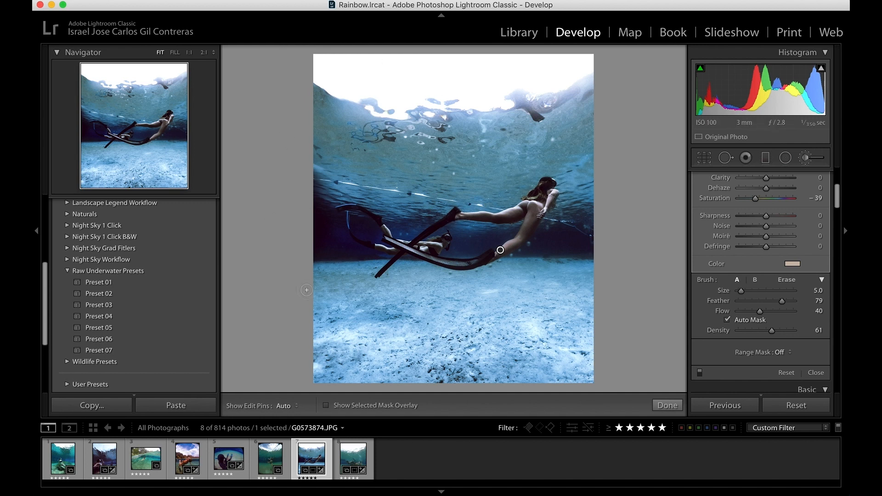
{"action": "key", "text": "k"}
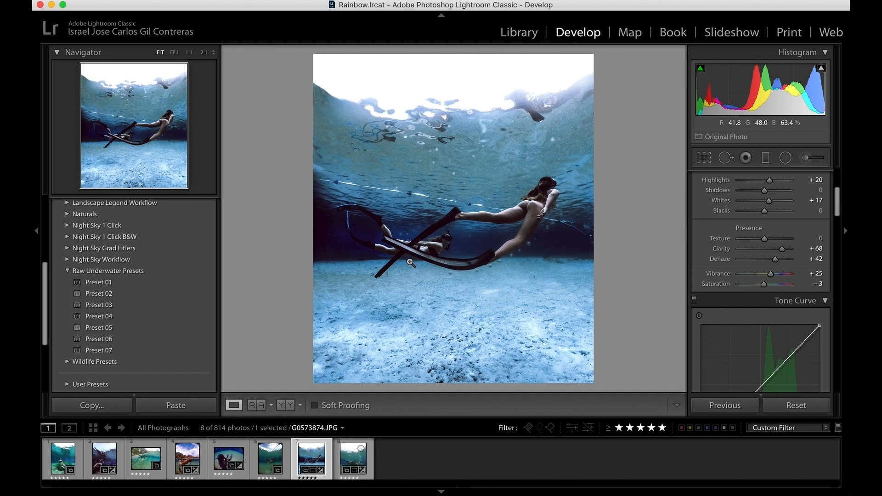
Look through the photo's Tone Curve, HSL and Detail settings
{"action": "scroll", "coordinate": [751, 271], "scroll_direction": "down", "scroll_amount": 8}
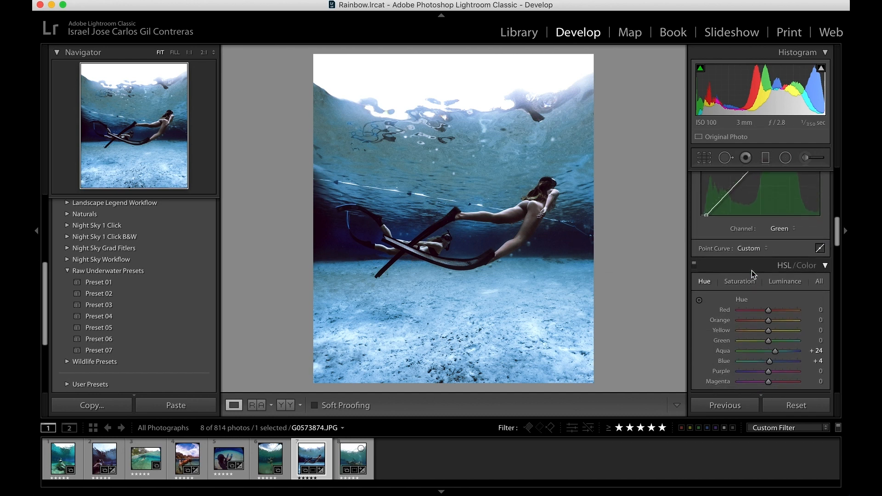
{"action": "scroll", "coordinate": [752, 271], "scroll_direction": "up", "scroll_amount": 3}
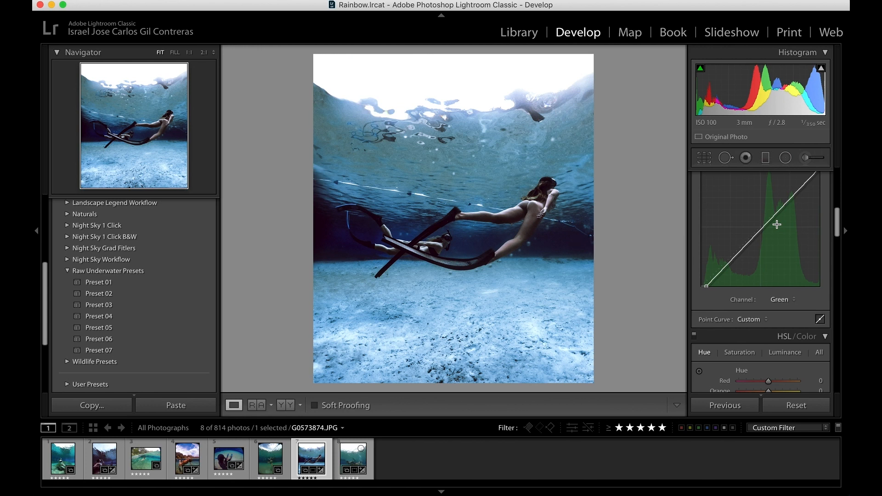
{"action": "scroll", "coordinate": [776, 224], "scroll_direction": "up", "scroll_amount": 2}
{"action": "scroll", "coordinate": [777, 226], "scroll_direction": "down", "scroll_amount": 10}
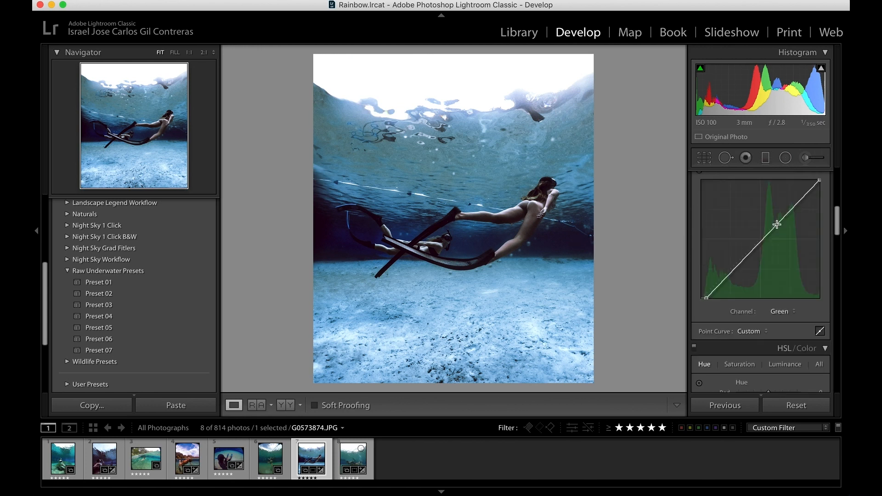
{"action": "scroll", "coordinate": [778, 226], "scroll_direction": "down", "scroll_amount": 3}
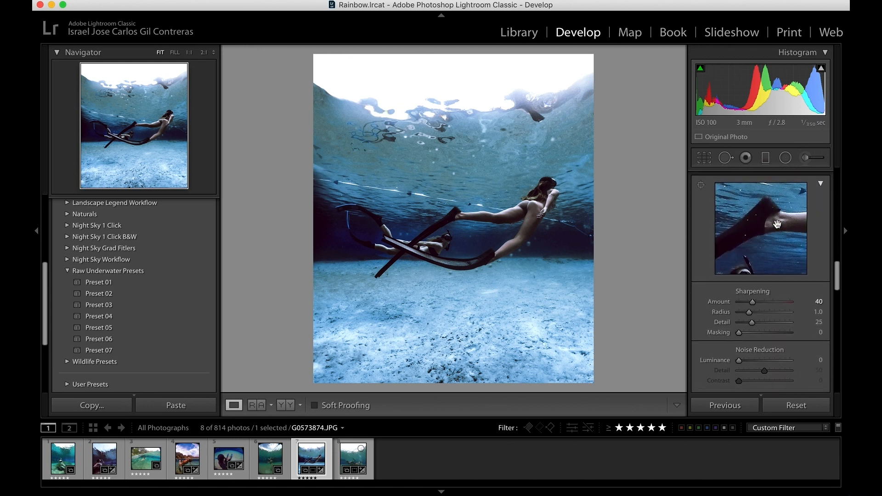